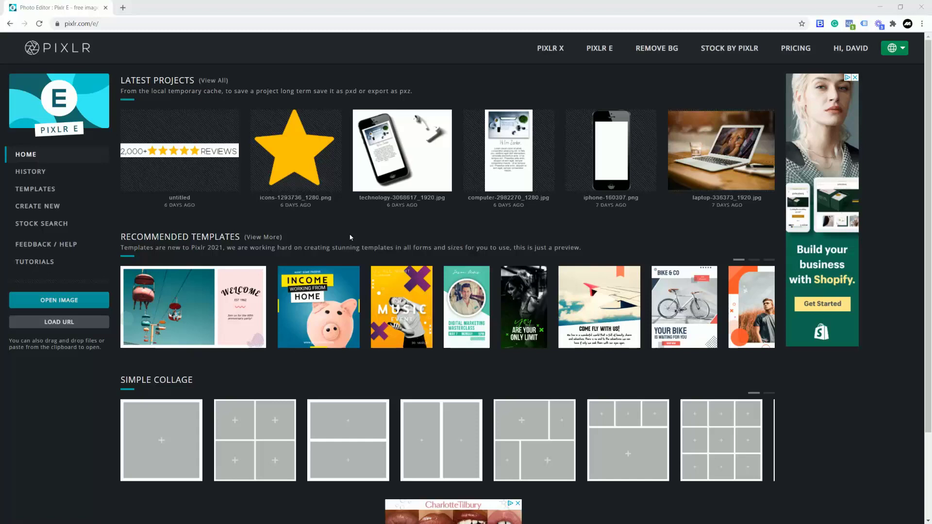
- Go to Pixlr E's Create New page, where the Full HD 1920 × 1080 preset is set
left_click(41, 208)
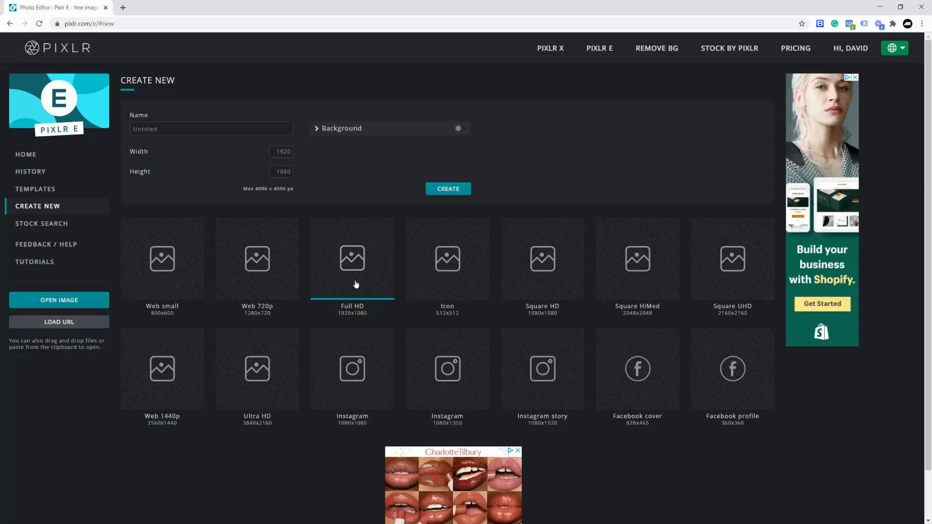
- Replace 'Untitled' with 'Logo' and create the blank 1920 × 1080 image
left_click(209, 129)
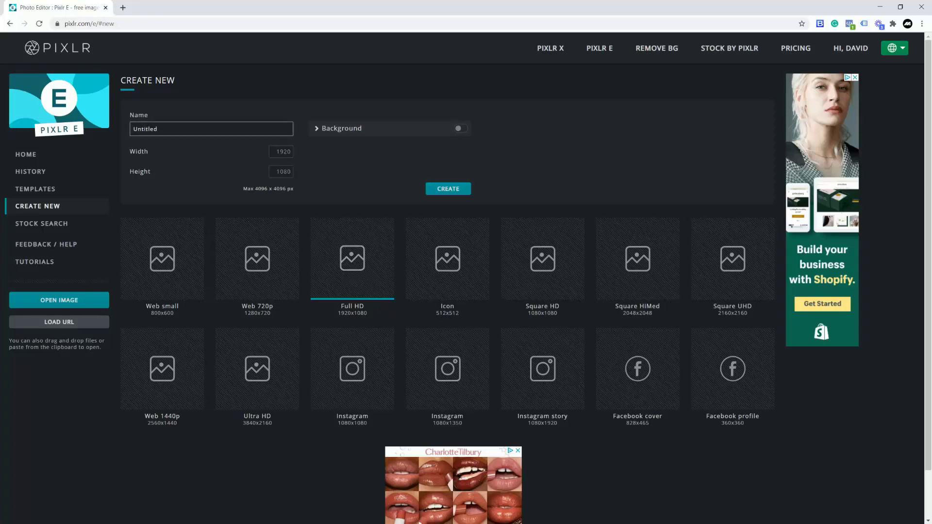
double_click(144, 127)
type("Logo")
left_click(444, 190)
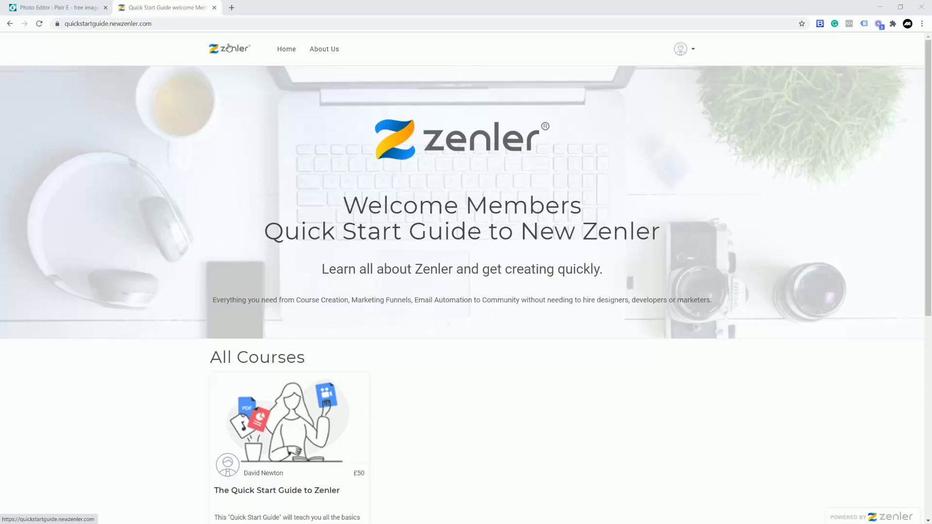
- Switch back from the New Zenler site to the Pixlr Photo Editor tab with the blank canvas
left_click(68, 8)
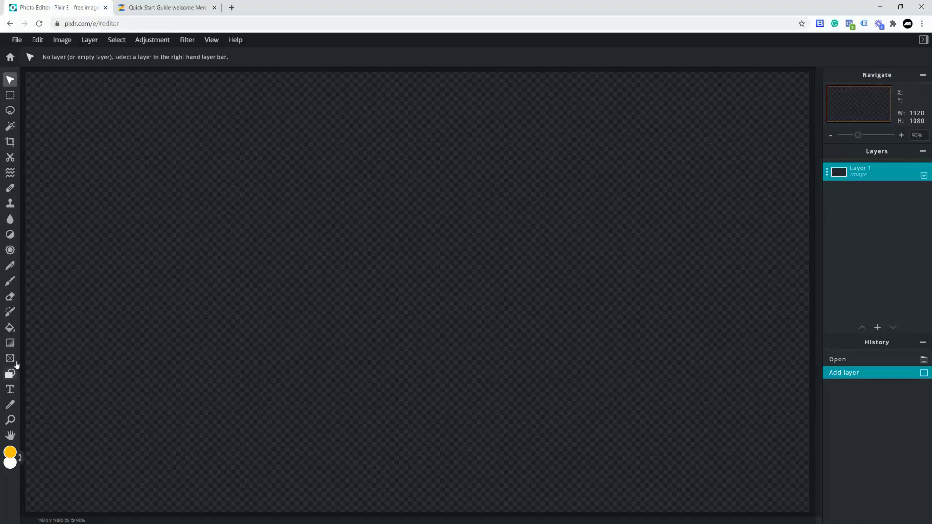
- Fill the background layer with white using the Fill tool
left_click(13, 331)
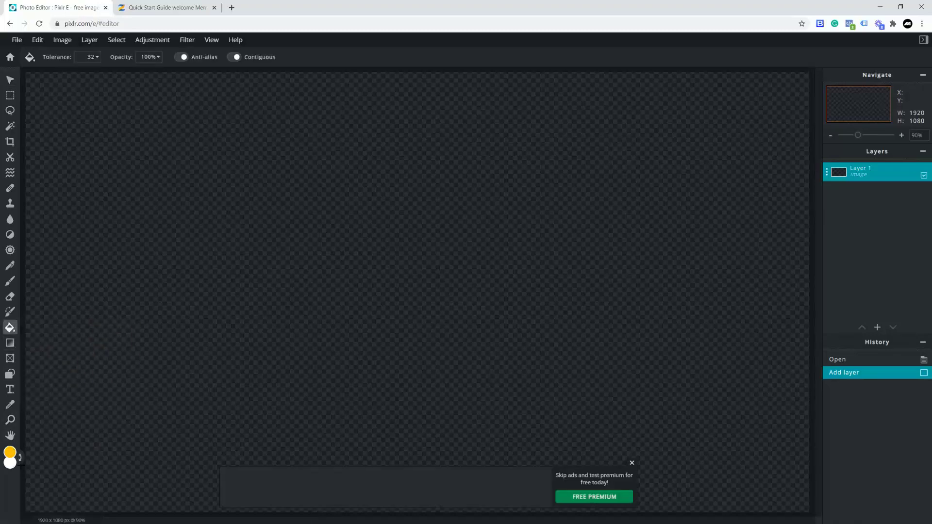
left_click(20, 459)
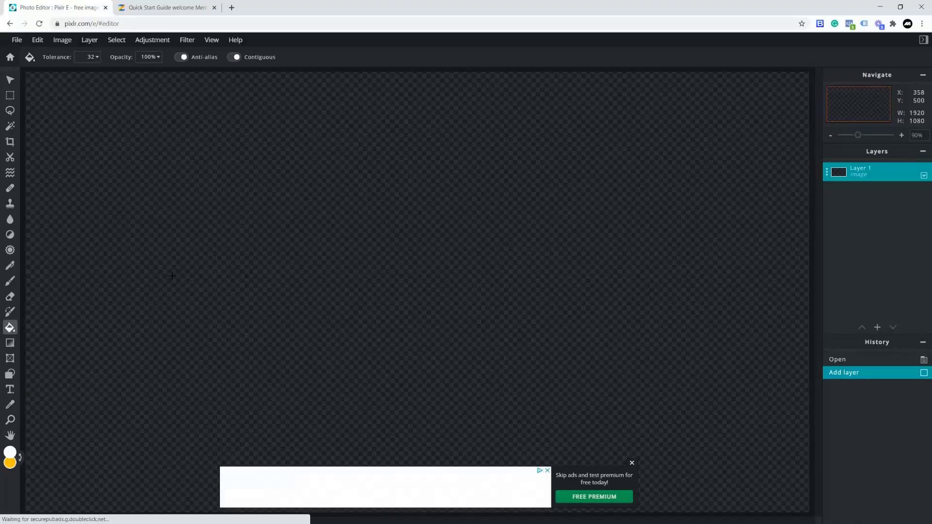
left_click(172, 276)
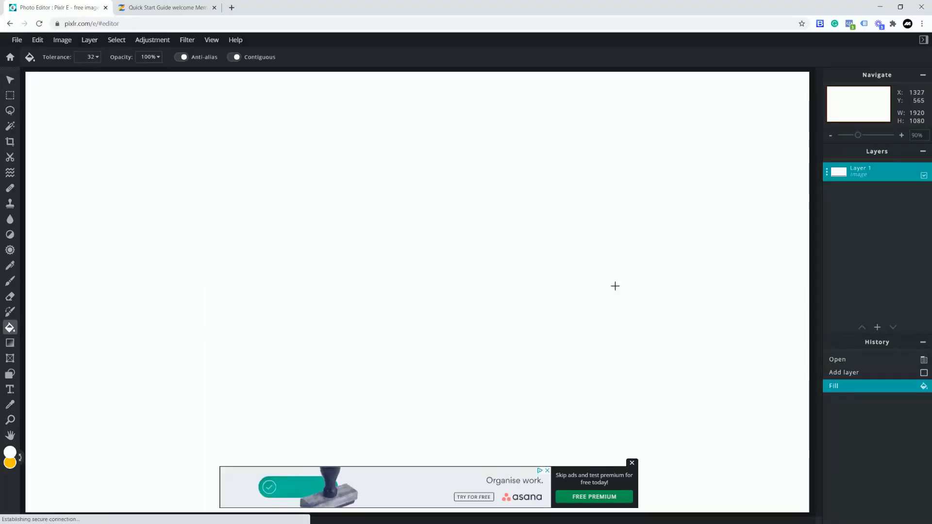
- Add an empty Layer 2, toggle Layer 1 hidden and visible again, and select Layer 2
mouse_move(881, 334)
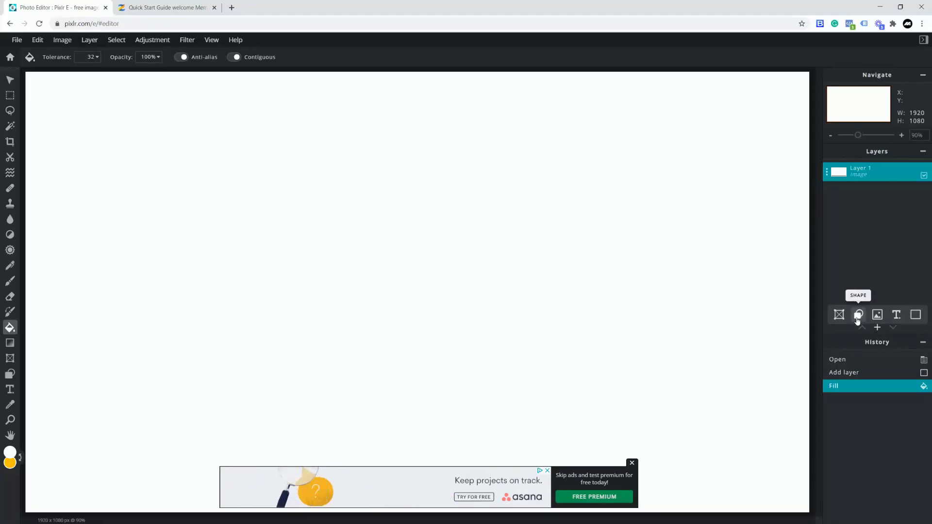
left_click(916, 316)
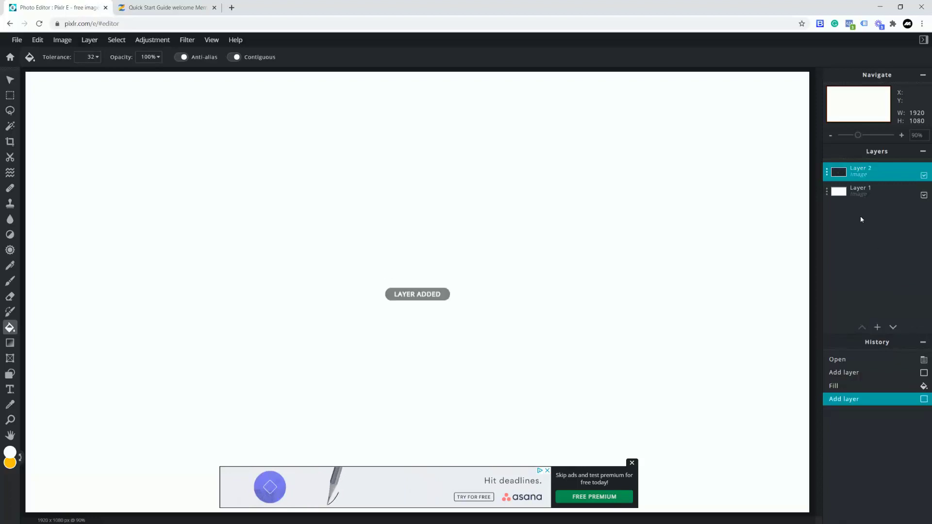
left_click(827, 193)
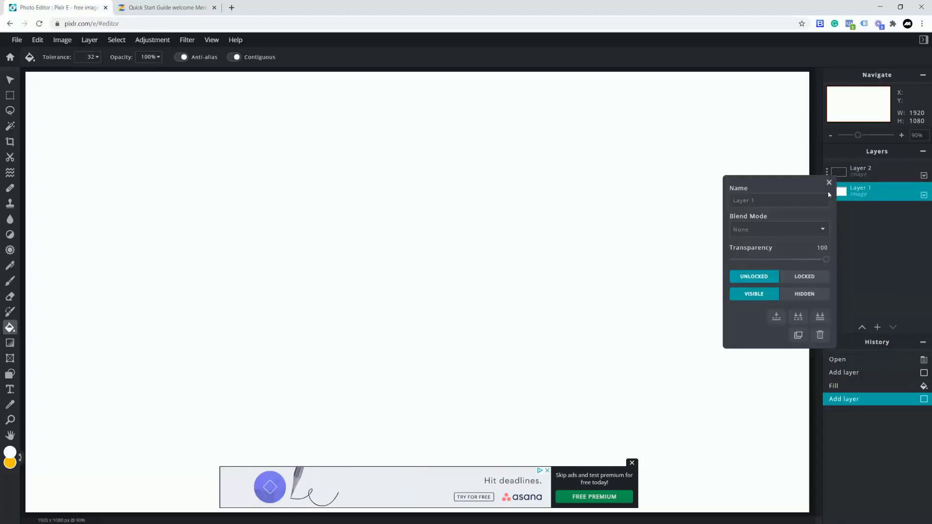
left_click(806, 295)
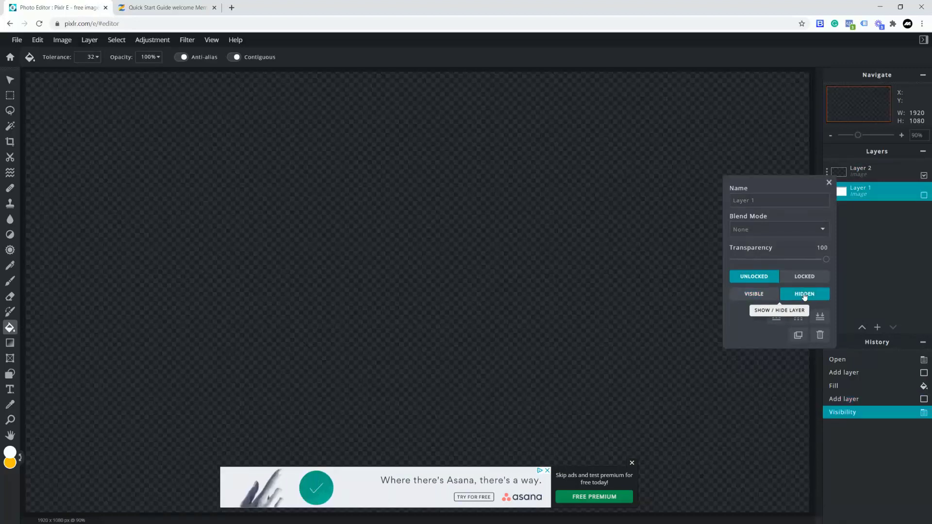
left_click(764, 295)
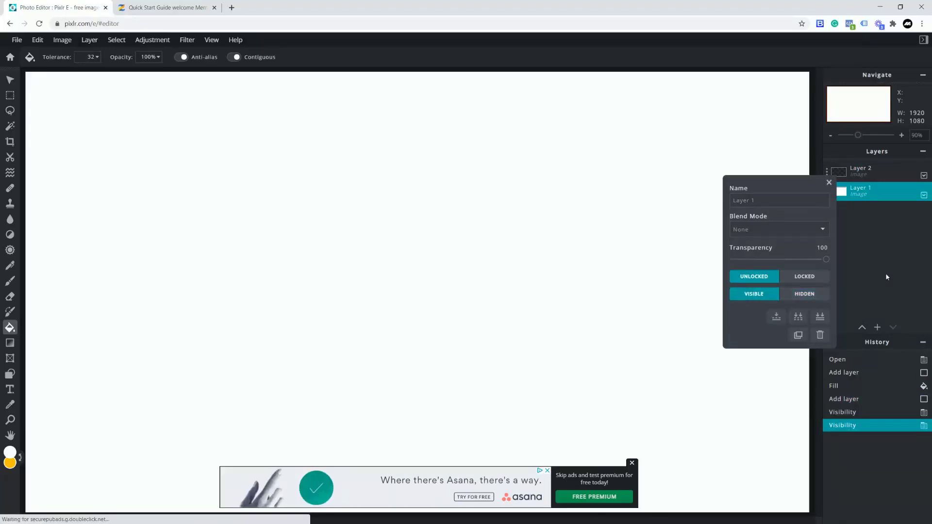
left_click(830, 183)
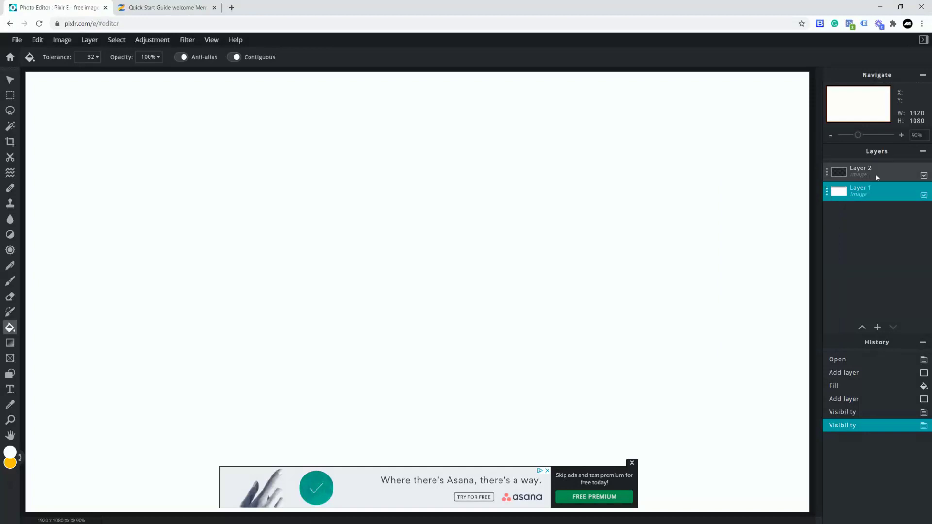
left_click(848, 172)
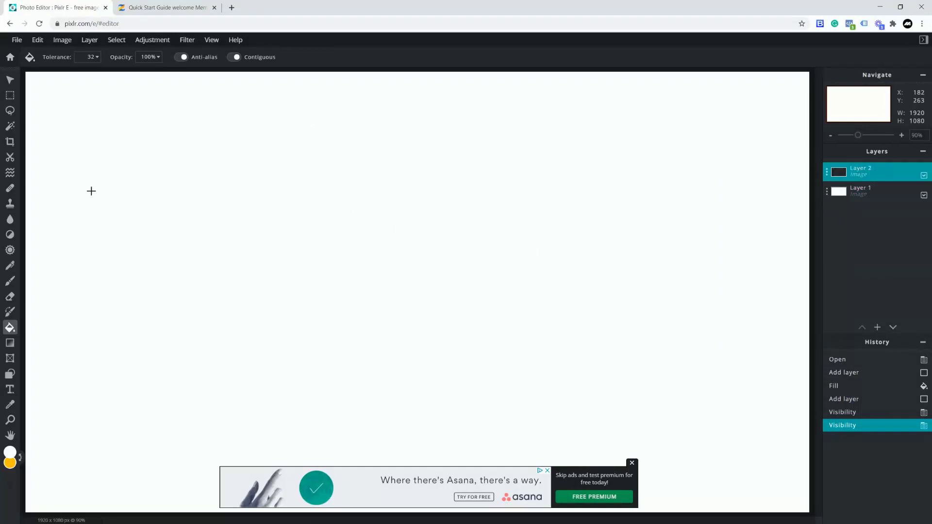
- Dismiss the advertisement banner and check the quick colour choices on the canvas
left_click(632, 463)
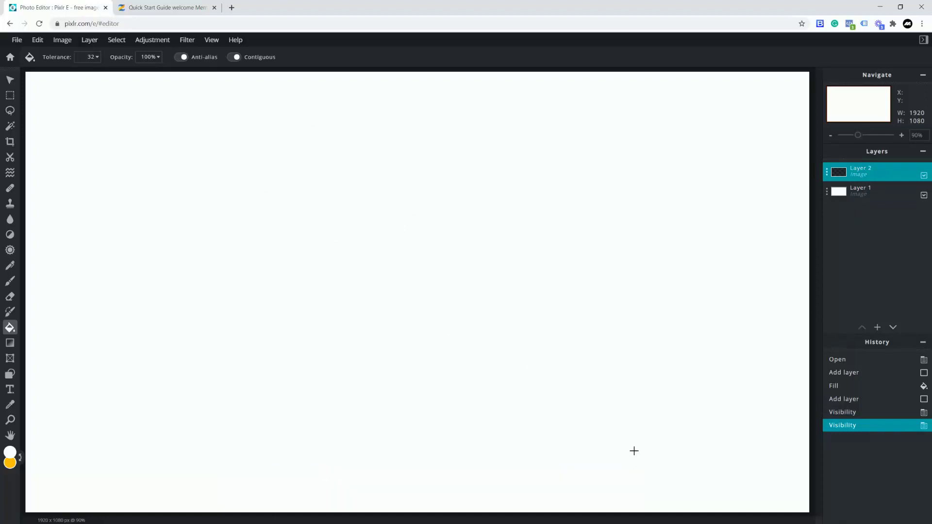
left_click(579, 377)
scroll(580, 376, "down", 1)
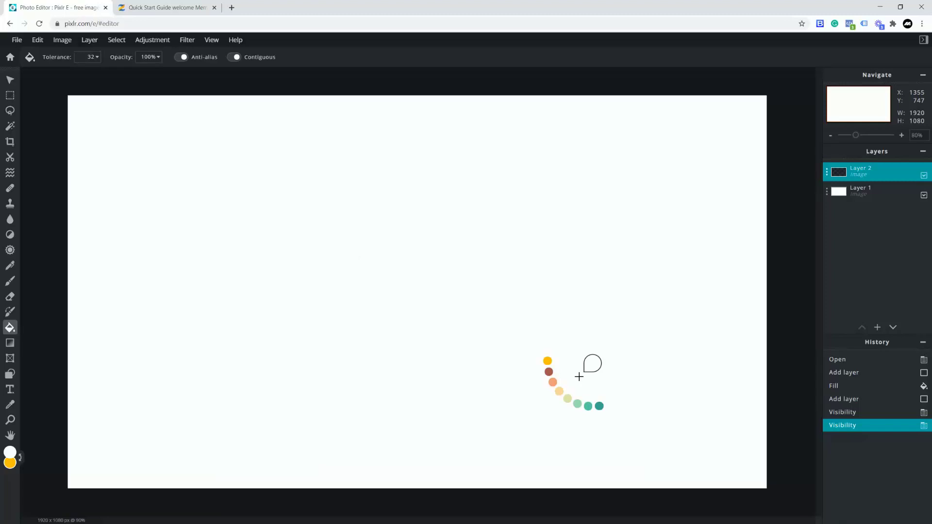
scroll(579, 376, "down", 1)
scroll(580, 377, "up", 1)
scroll(579, 377, "down", 1)
right_click(455, 315)
right_click(455, 315)
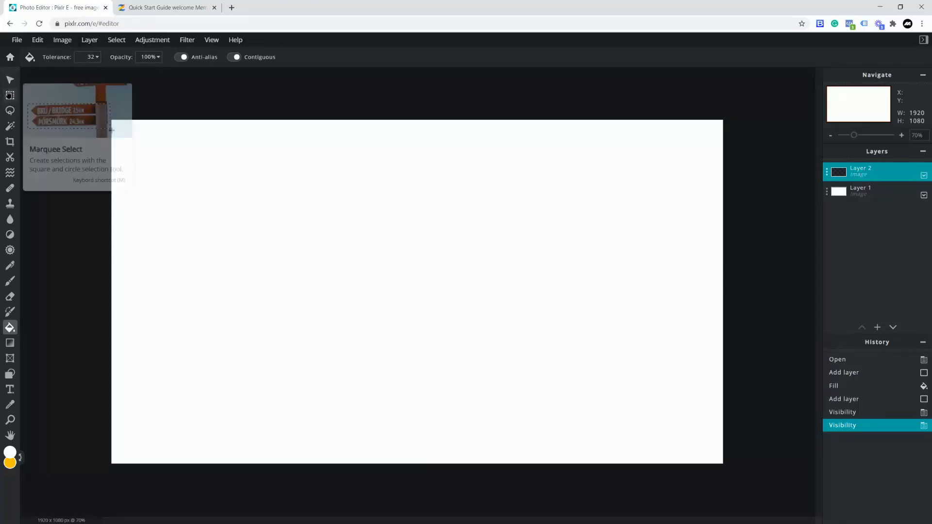
- Draw an elliptical selection left of centre and fill it with yellow
left_click(11, 96)
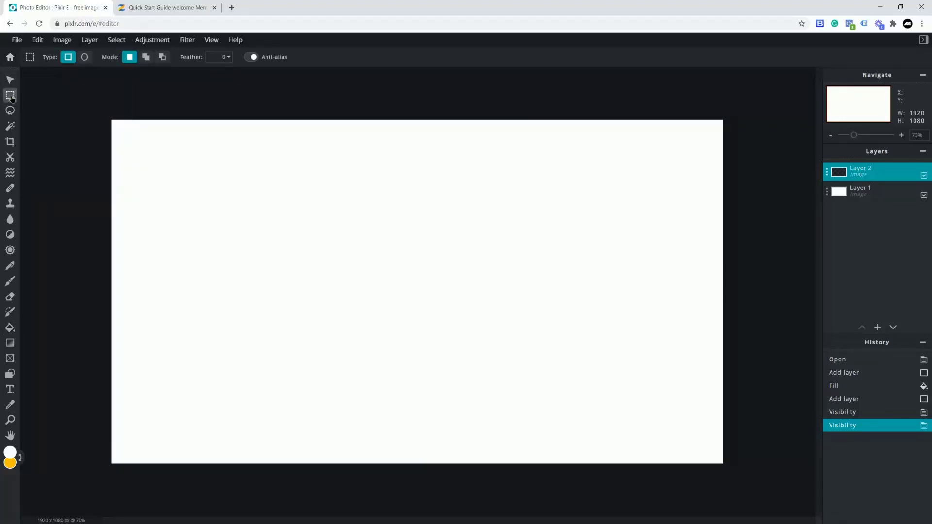
left_click(84, 58)
left_click_drag(209, 194, 380, 365)
left_click(21, 460)
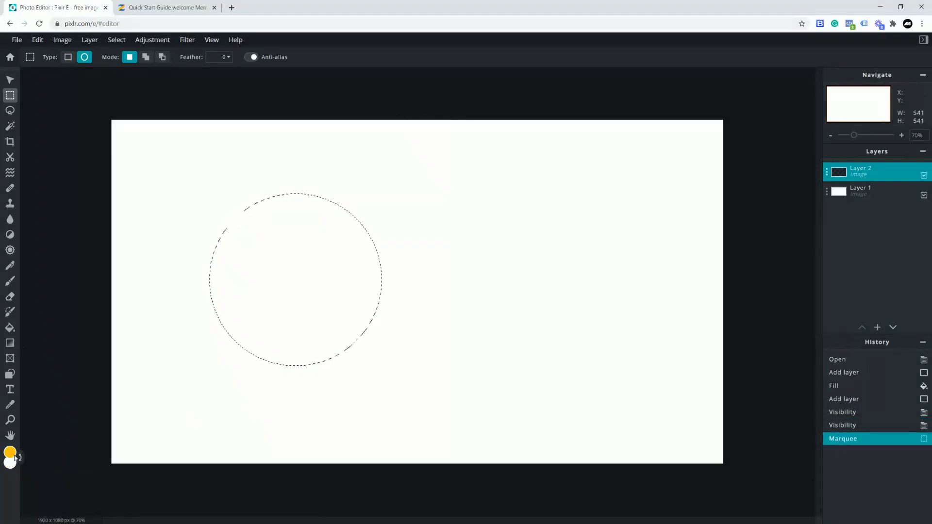
left_click(21, 459)
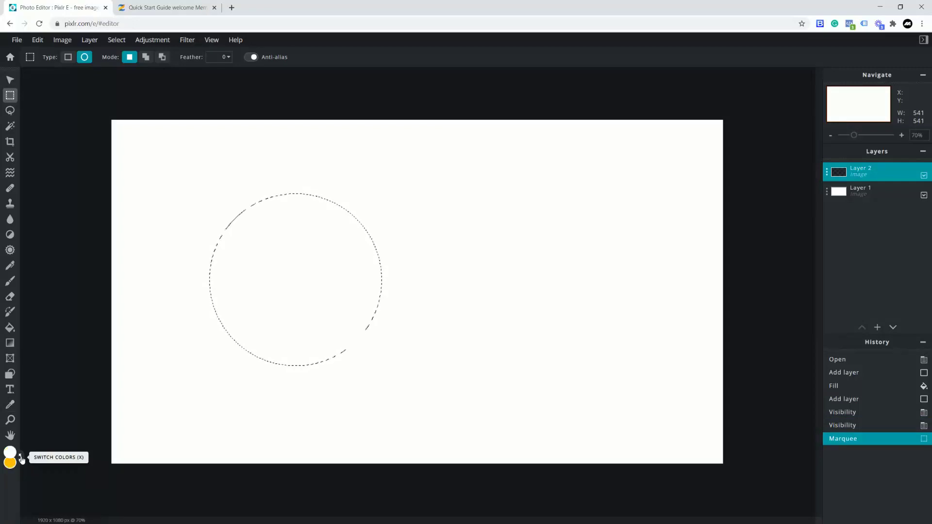
left_click(21, 459)
left_click(10, 327)
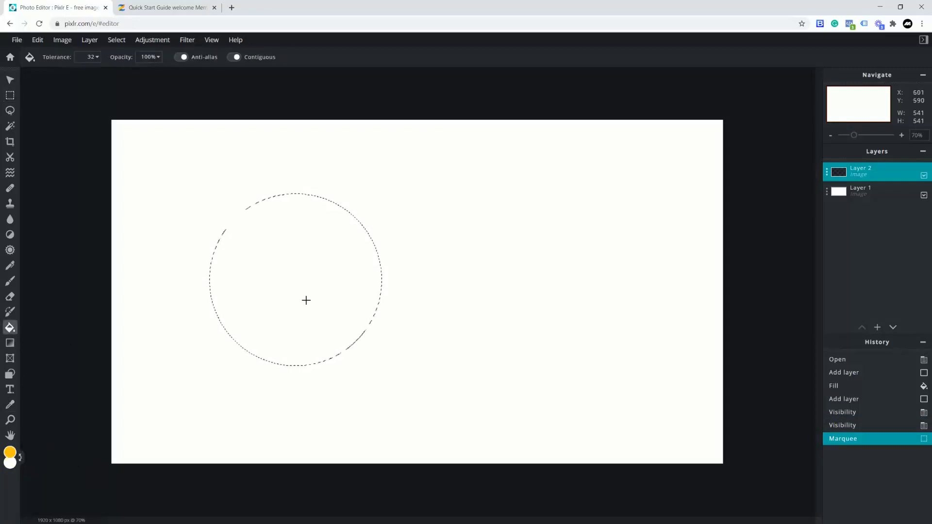
left_click(308, 278)
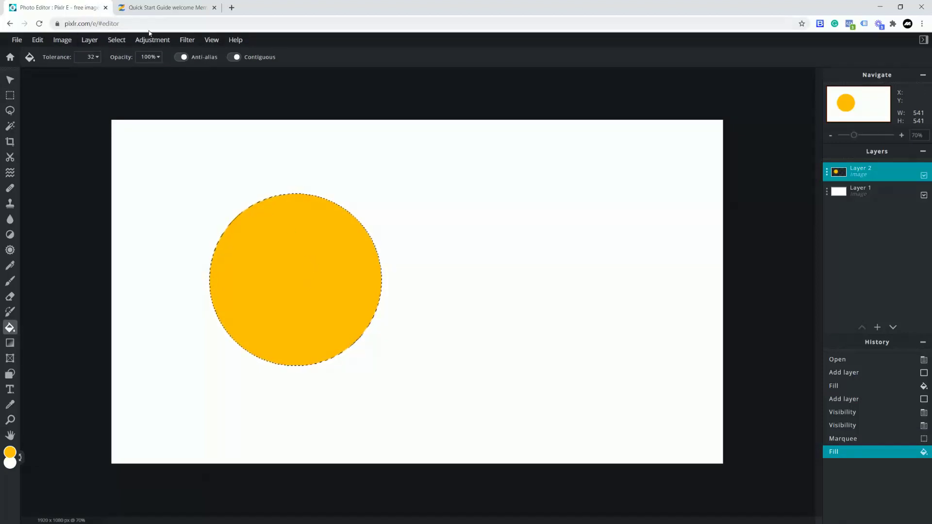
- Deselect and move the yellow circle further left
left_click(117, 40)
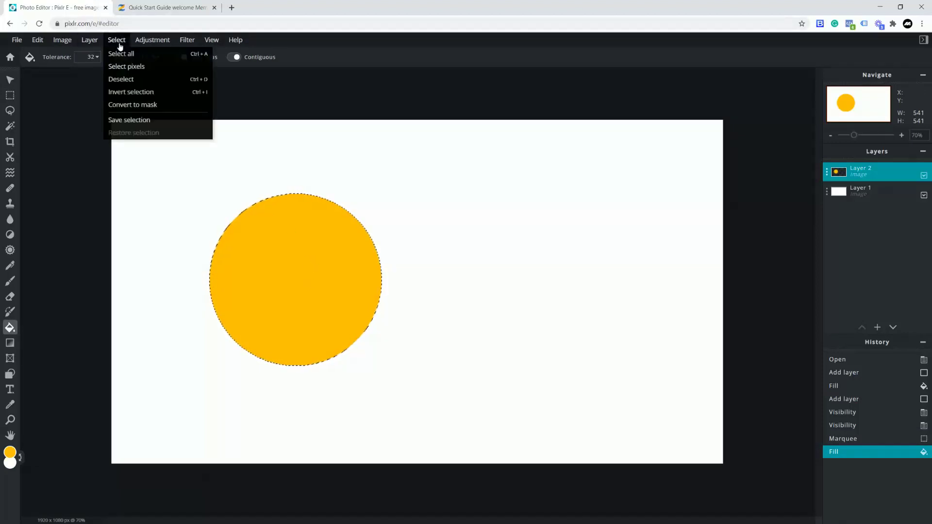
left_click(123, 80)
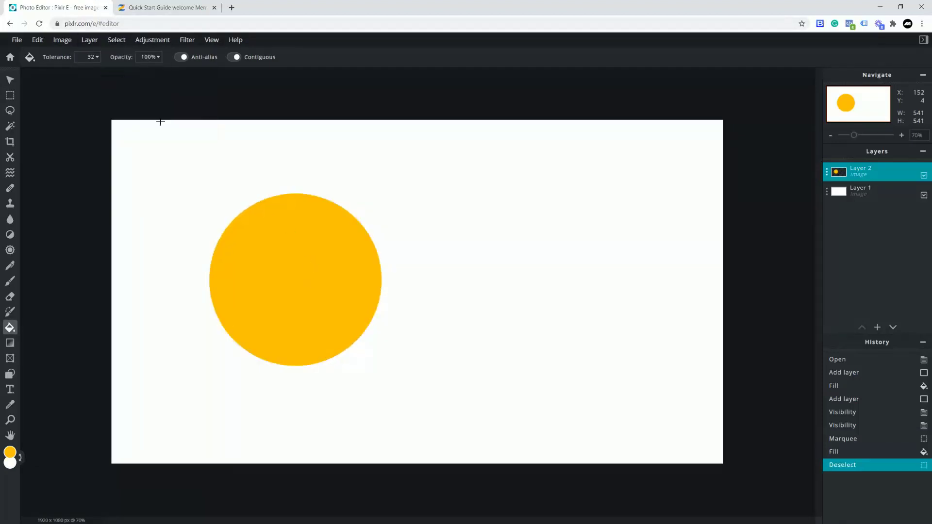
left_click(11, 82)
left_click_drag(285, 270, 221, 270)
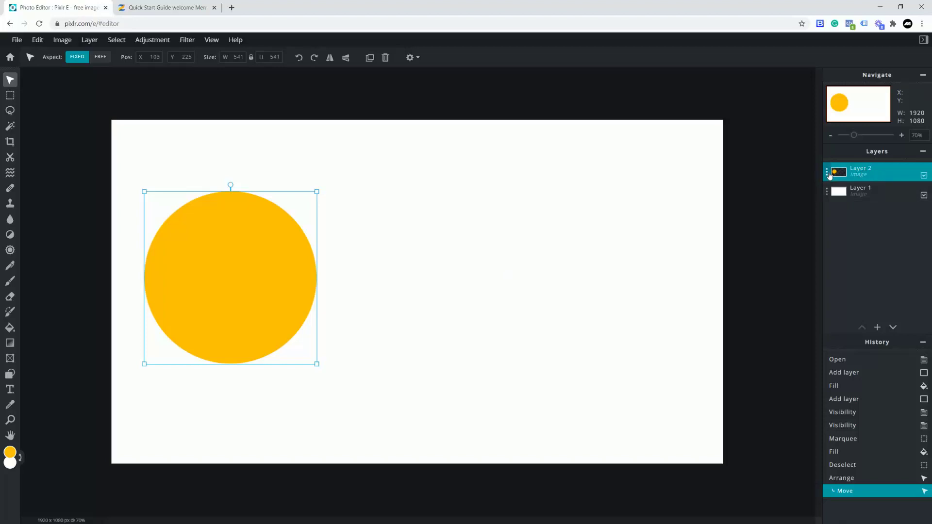
- Duplicate the yellow circle layer and fill the copy with blue
left_click(827, 174)
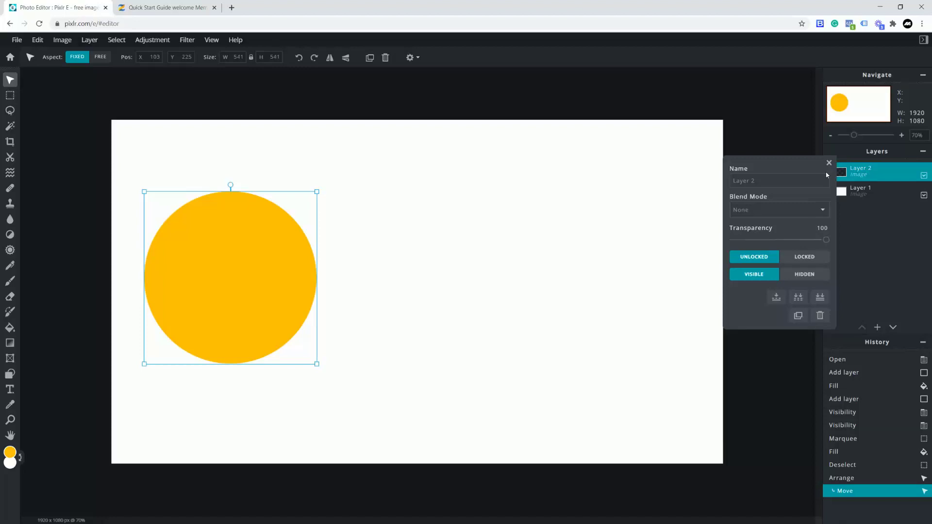
left_click(797, 316)
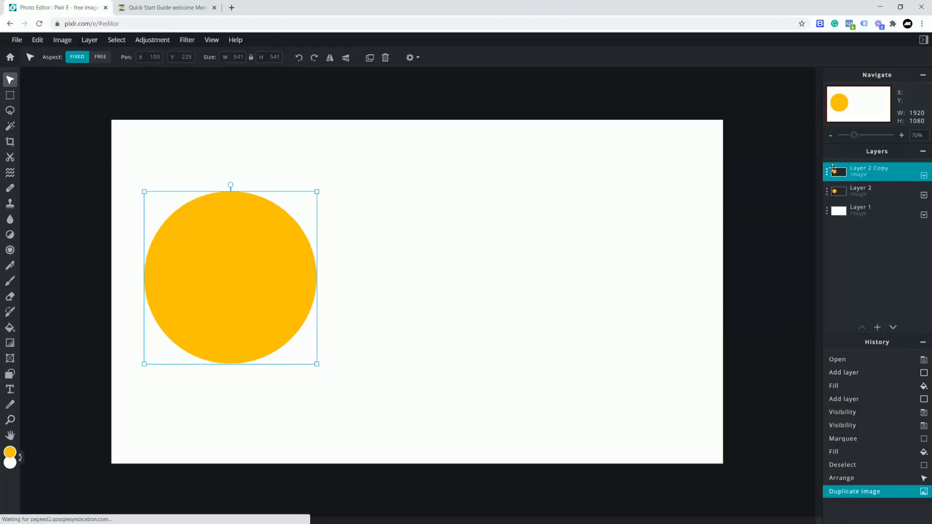
left_click(10, 453)
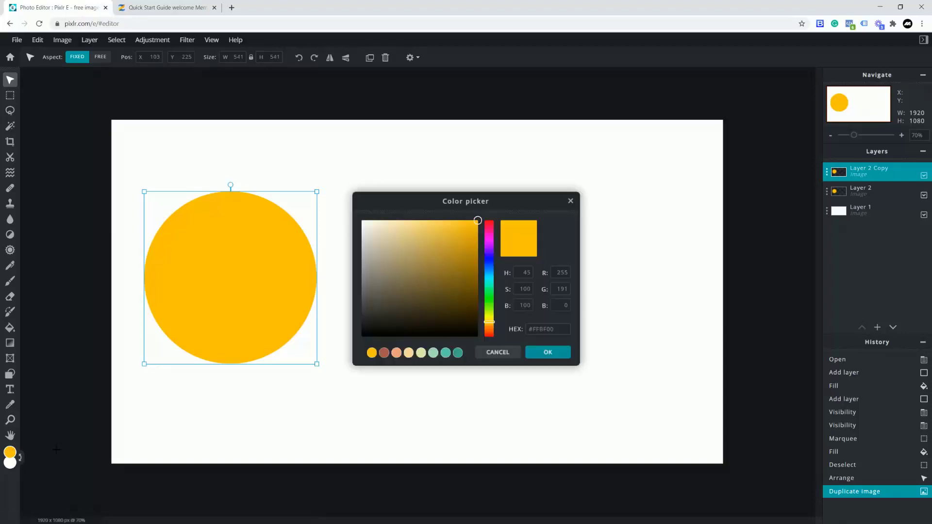
left_click_drag(490, 284, 490, 272)
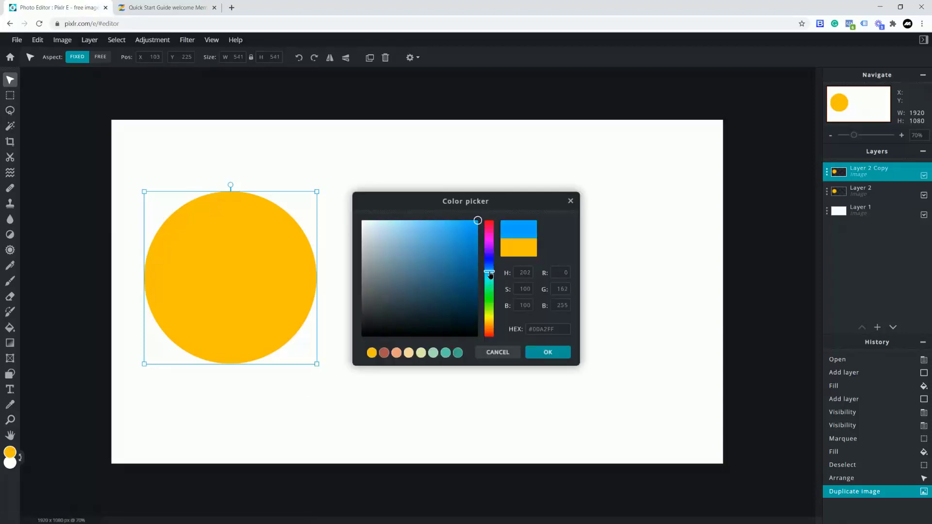
left_click(543, 359)
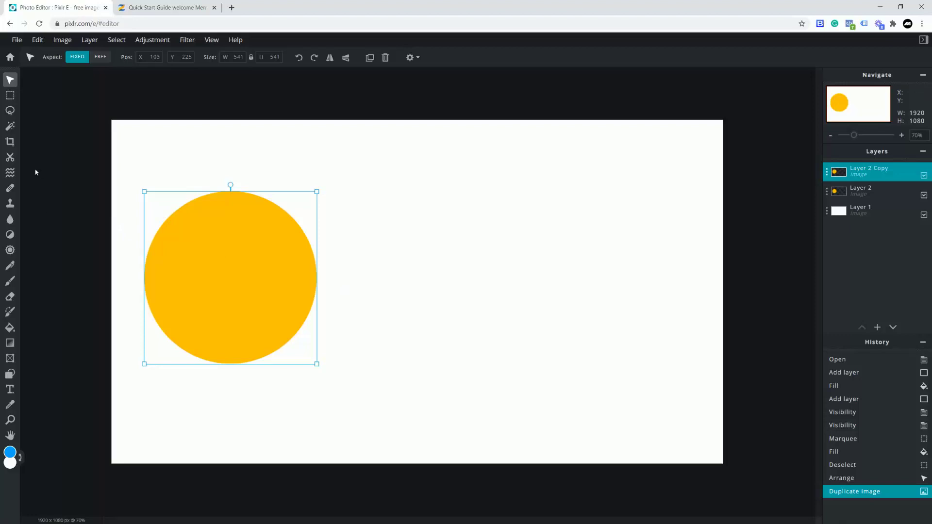
left_click(10, 328)
left_click(283, 285)
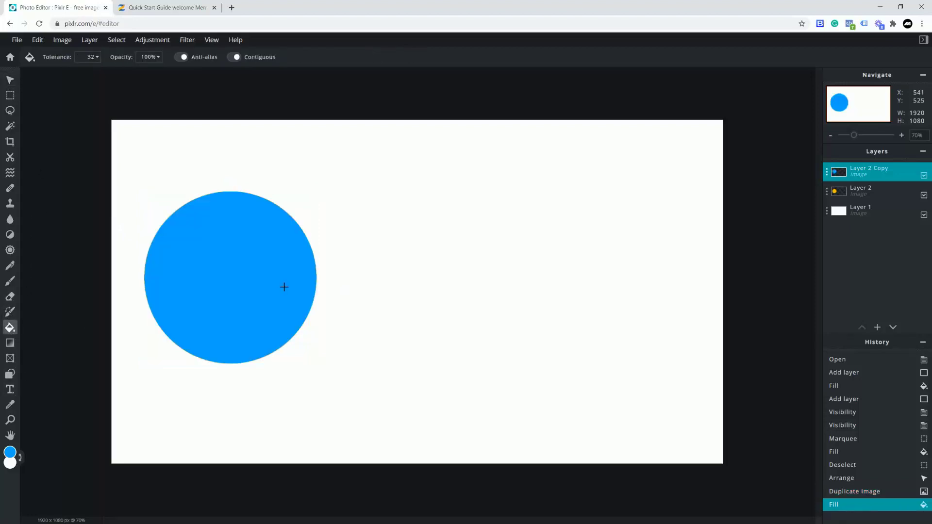
- Resize the blue circle smaller and move it up-right inside the yellow circle
left_click(10, 80)
left_click_drag(316, 192, 277, 222)
left_click_drag(246, 264, 286, 247)
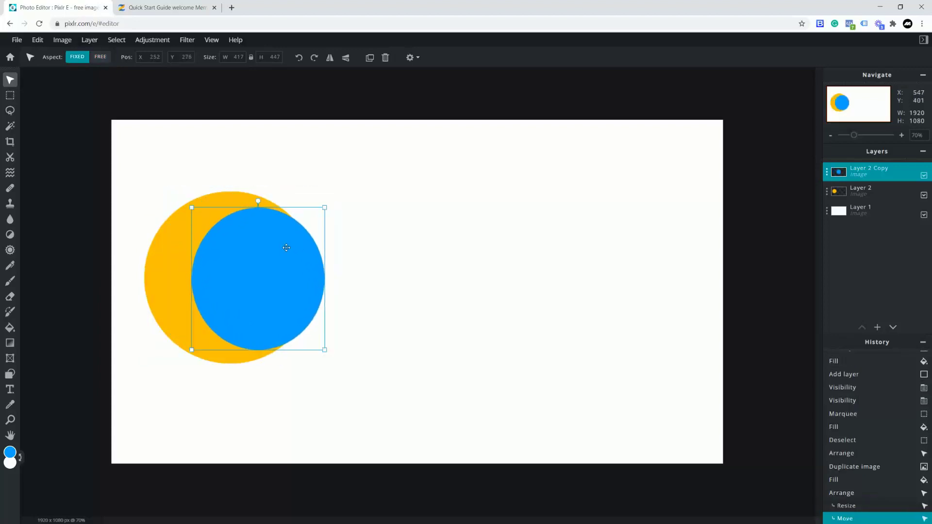
key("ctrl+z")
key("ctrl+z")
key("ctrl+z")
left_click_drag(316, 192, 272, 260)
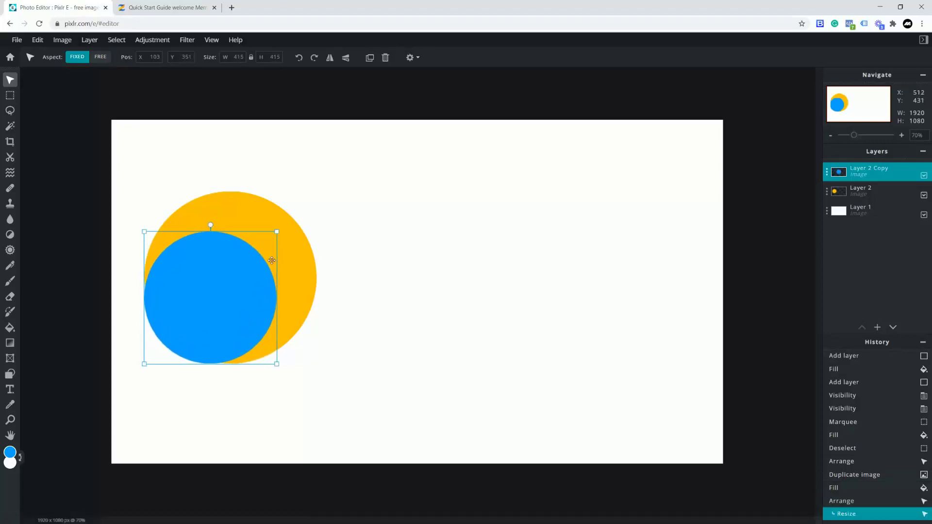
left_click_drag(232, 283, 259, 250)
- Commit the blue circle, then add a text layer reading 'EXAMPLE-SITE' and select its text
left_click(390, 191)
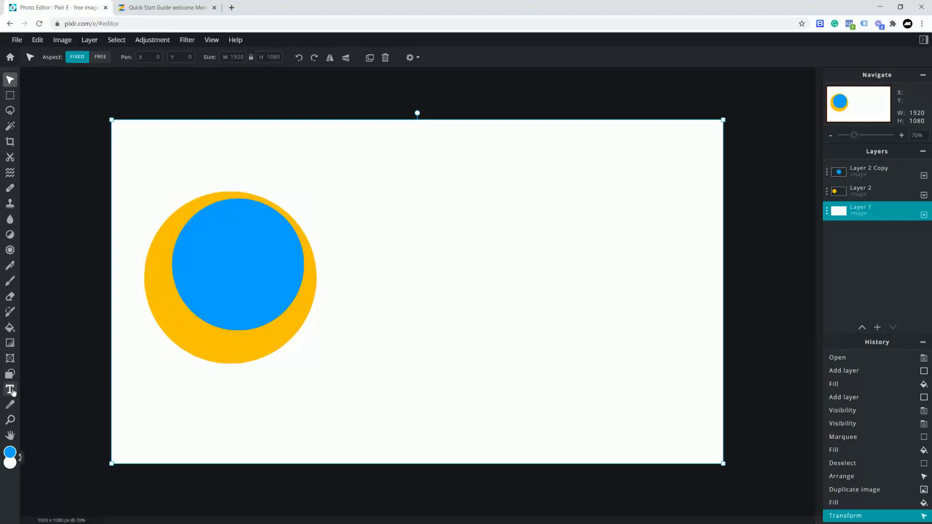
left_click(9, 390)
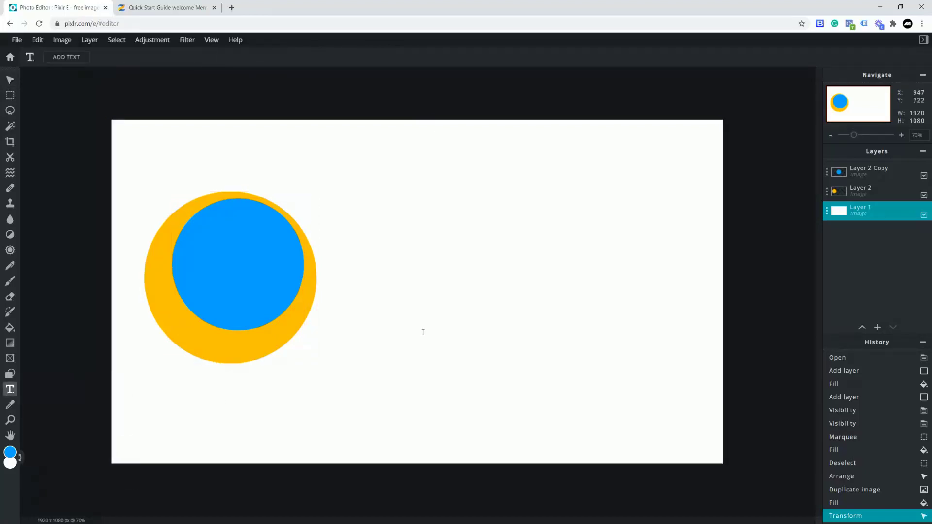
left_click(356, 259)
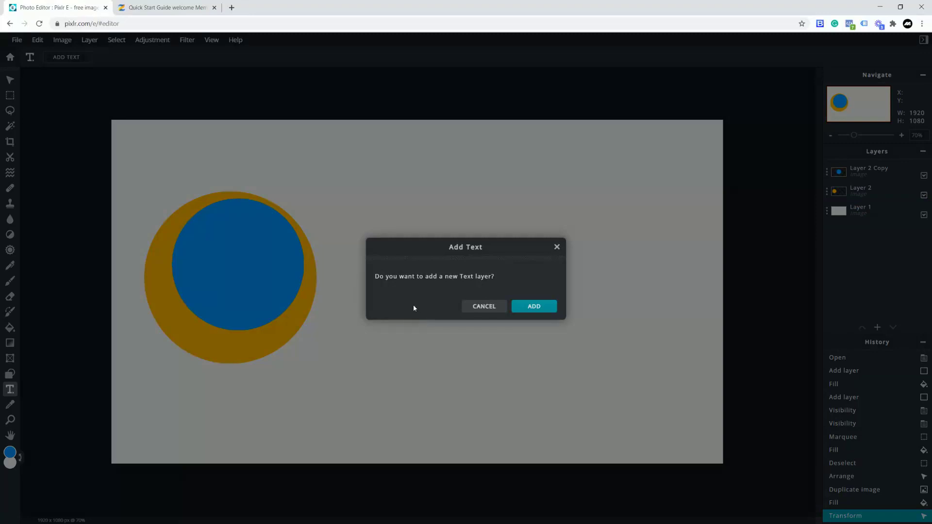
left_click(534, 307)
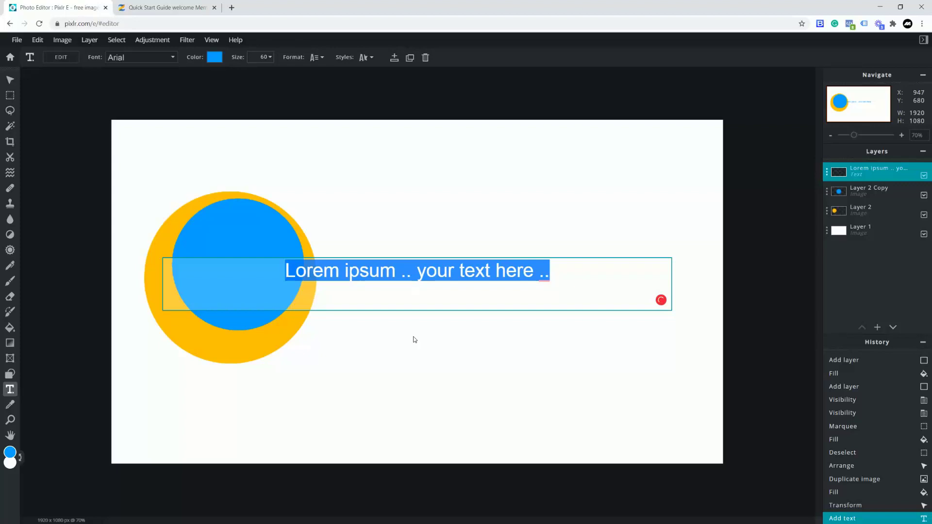
type("EXAMPLE")
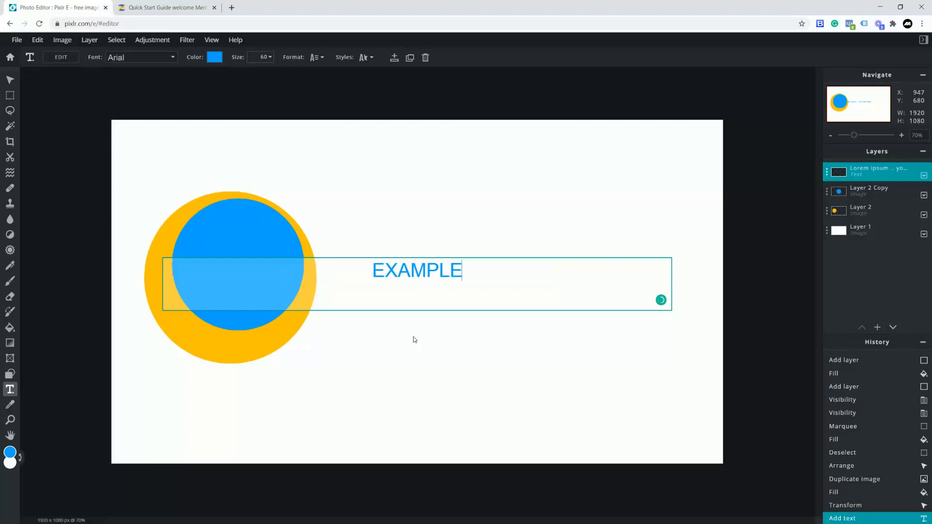
key("BackSpace")
type("-SITE")
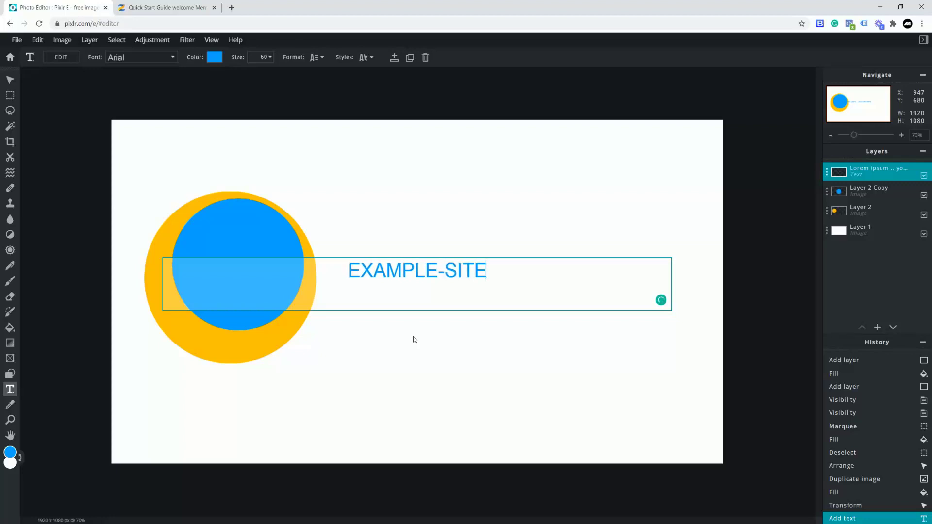
left_click_drag(481, 269, 309, 265)
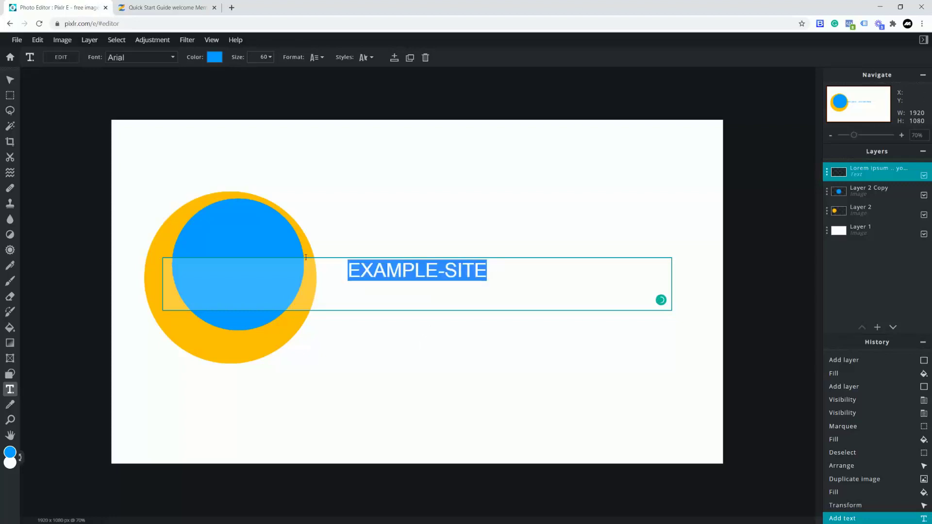
left_click(173, 57)
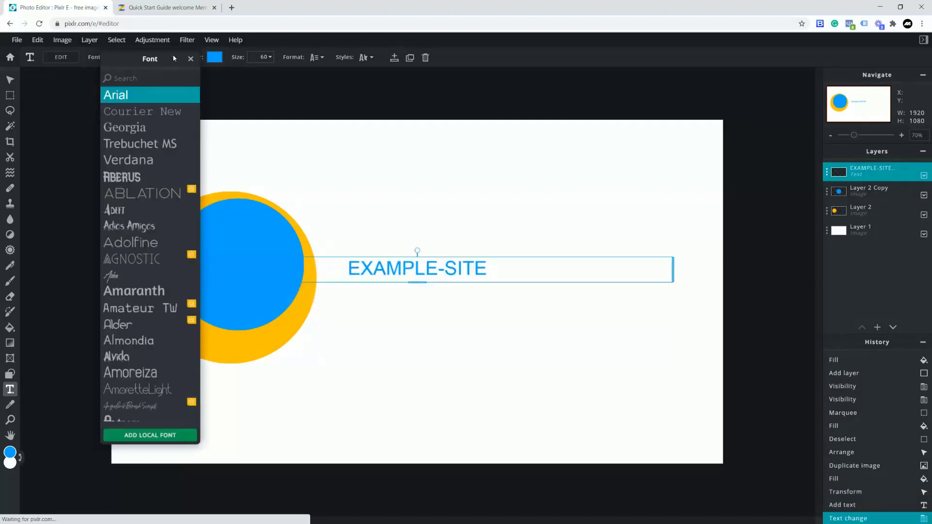
- Set the EXAMPLE-SITE text font to Adolfine and its colour to black
left_click(164, 199)
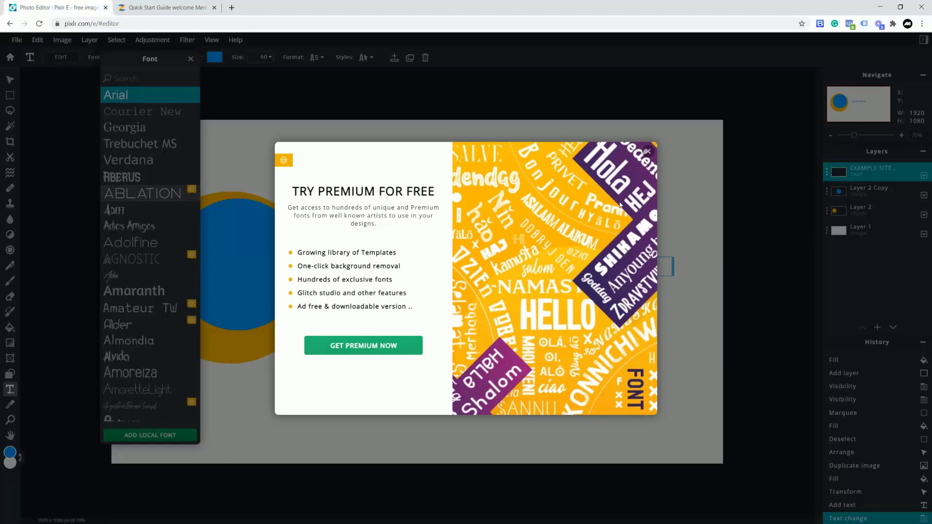
left_click(647, 152)
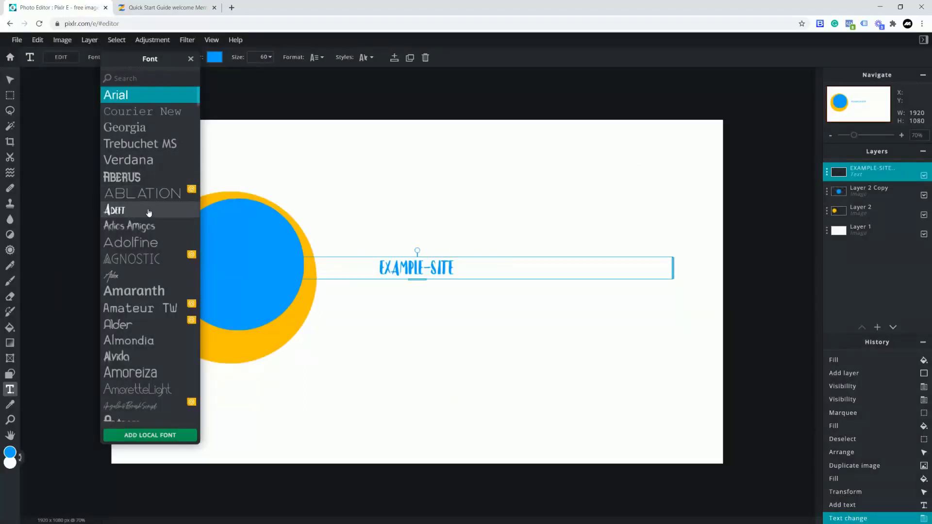
left_click(132, 244)
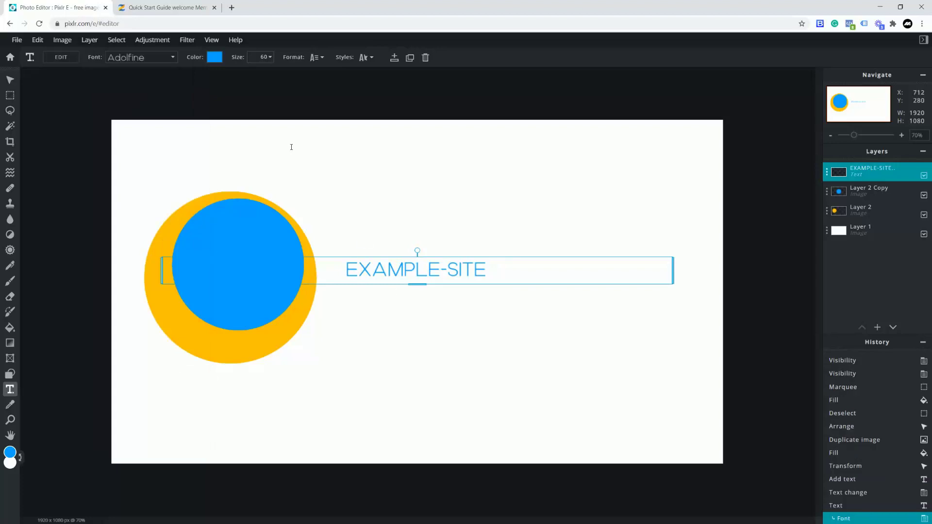
left_click(215, 58)
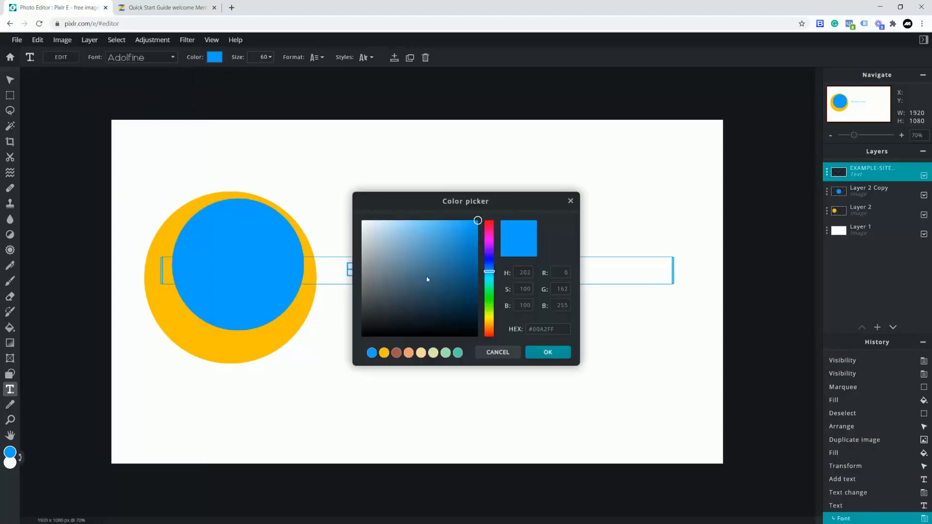
left_click_drag(374, 323, 366, 340)
left_click(548, 353)
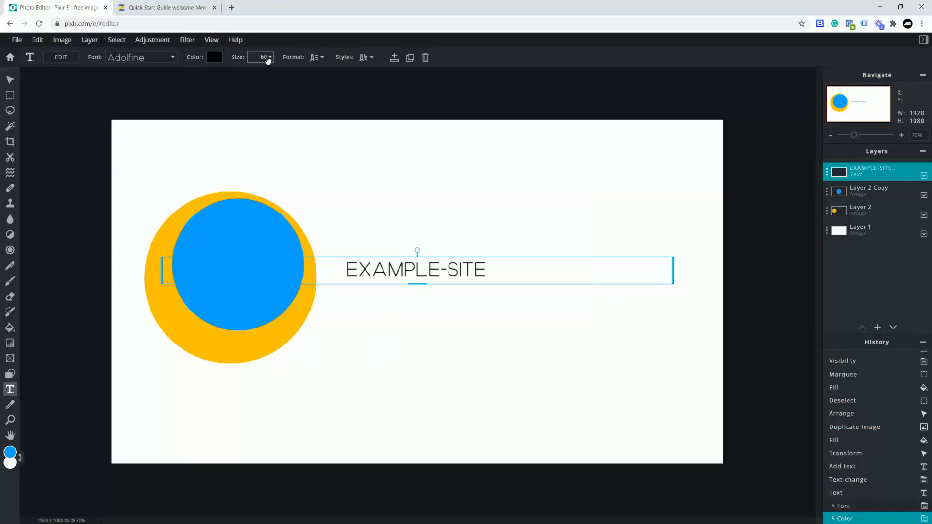
- Enlarge the text to size 190 and move it right of the circles
left_click(265, 57)
left_click_drag(206, 73, 226, 73)
left_click(379, 293)
left_click_drag(396, 288, 469, 286)
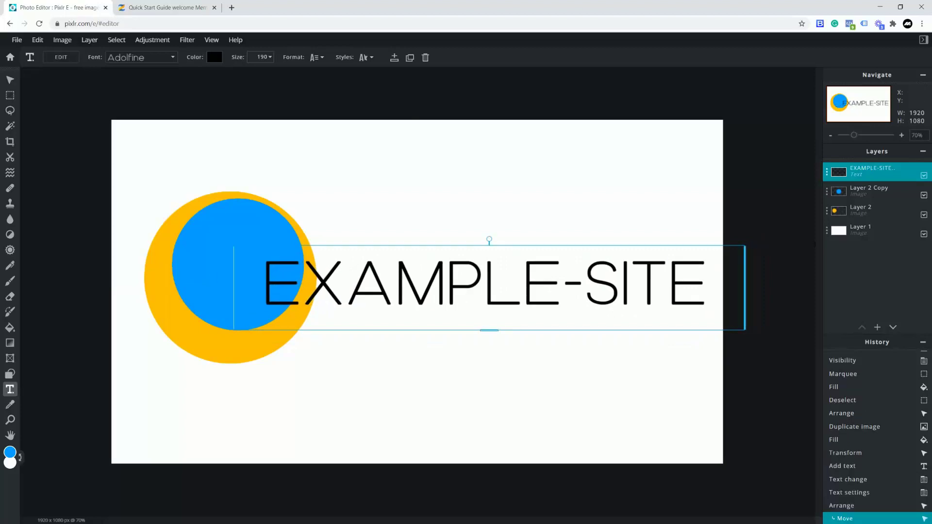
left_click(857, 193)
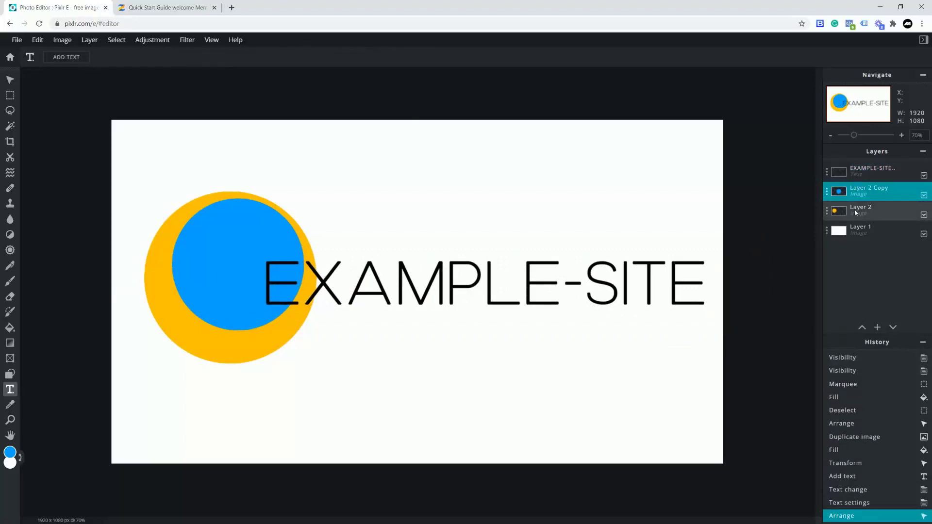
- Scale Layer 2 Copy and Layer 2 down together, shift them up-left, and slide the text left beside them
left_click(857, 211, "shift")
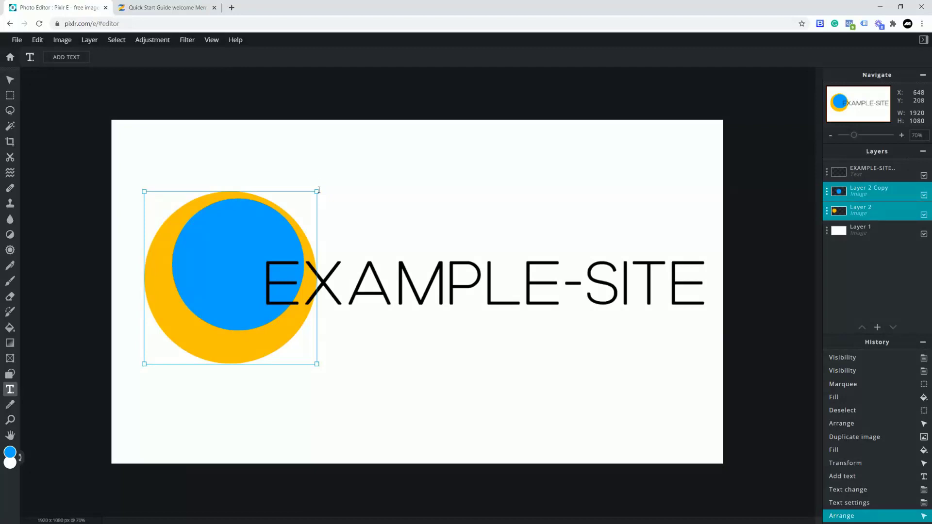
left_click_drag(318, 189, 251, 257)
left_click_drag(209, 300, 190, 284)
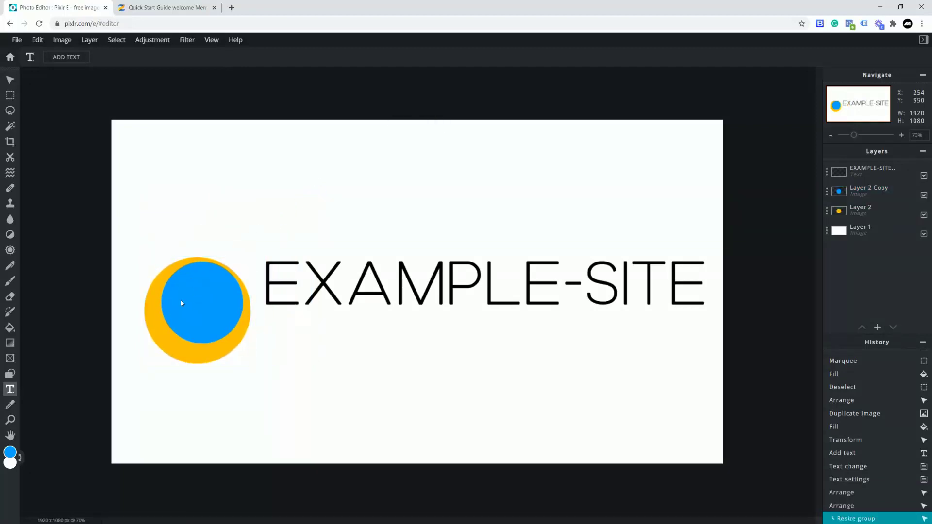
left_click(10, 82)
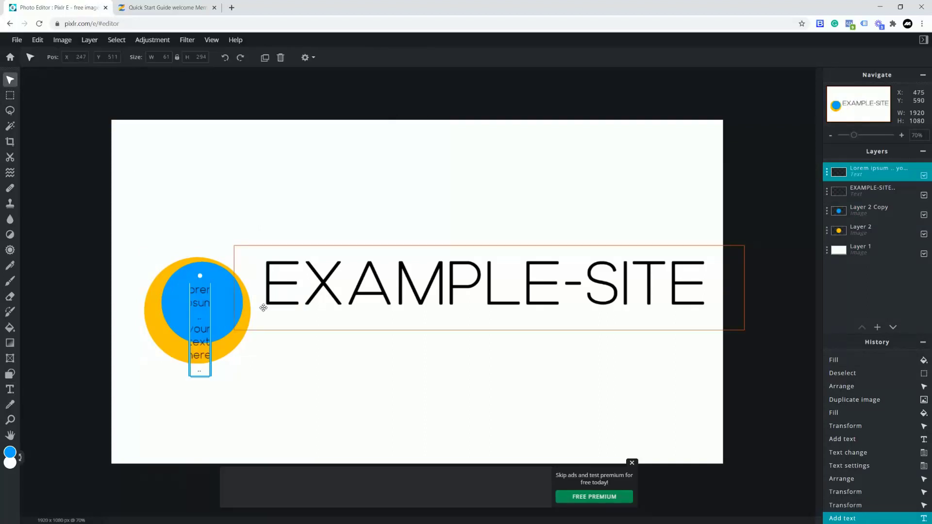
key("ctrl+z")
left_click(856, 189)
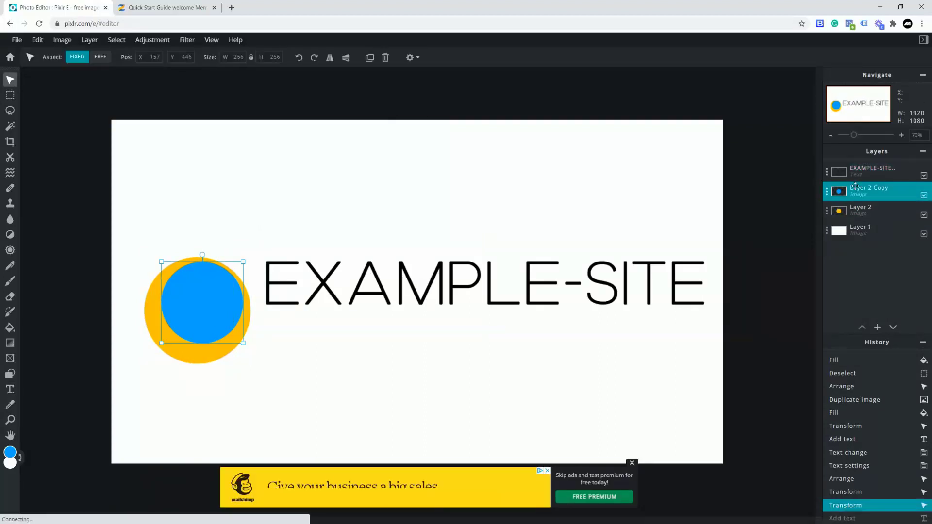
left_click(859, 210, "shift")
left_click_drag(193, 310, 178, 286)
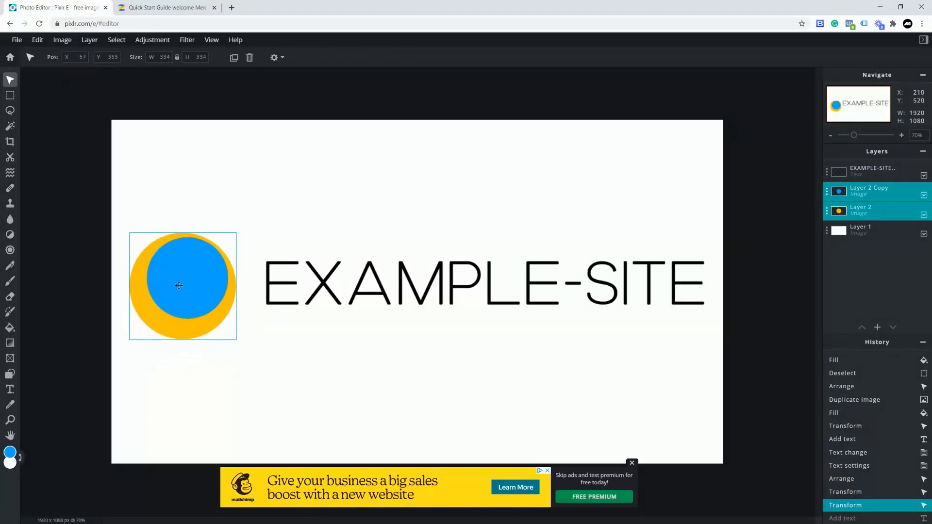
left_click(398, 287)
left_click_drag(398, 287, 378, 287)
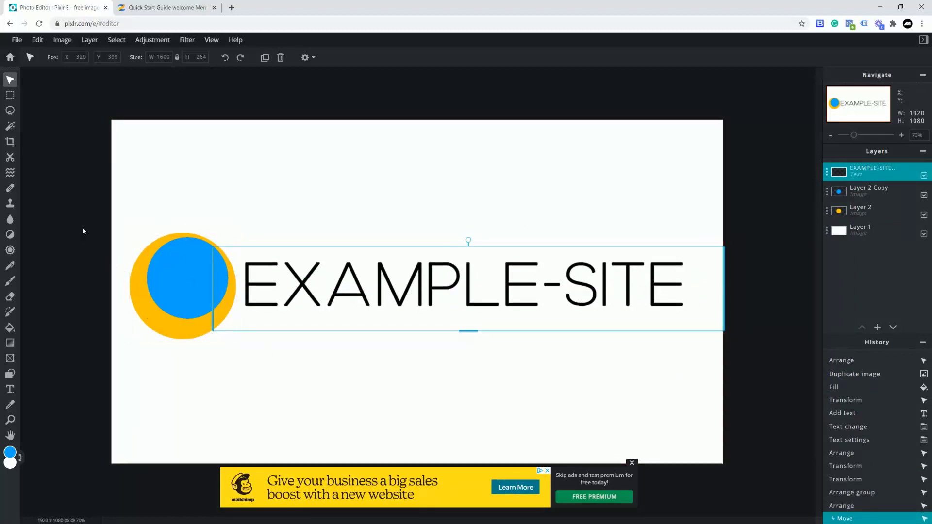
- Crop all four canvas edges in around the logo, giving a 1783 × 354 canvas
left_click(10, 144)
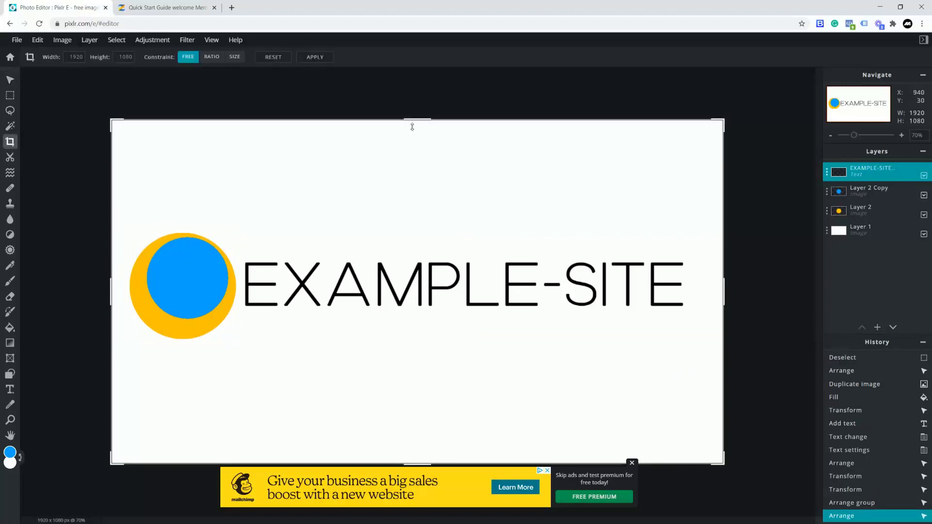
left_click_drag(414, 120, 410, 233)
left_click_drag(423, 465, 418, 345)
left_click_drag(724, 292, 690, 290)
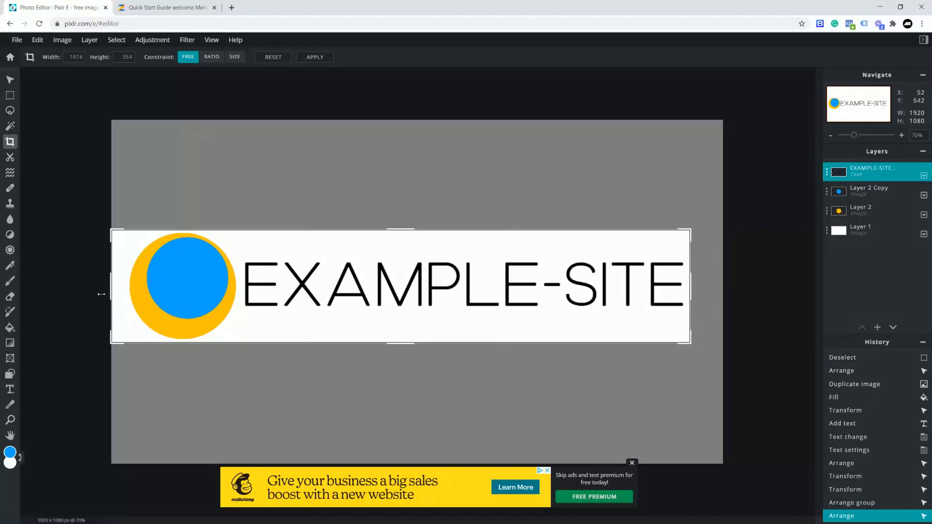
left_click_drag(110, 294, 121, 295)
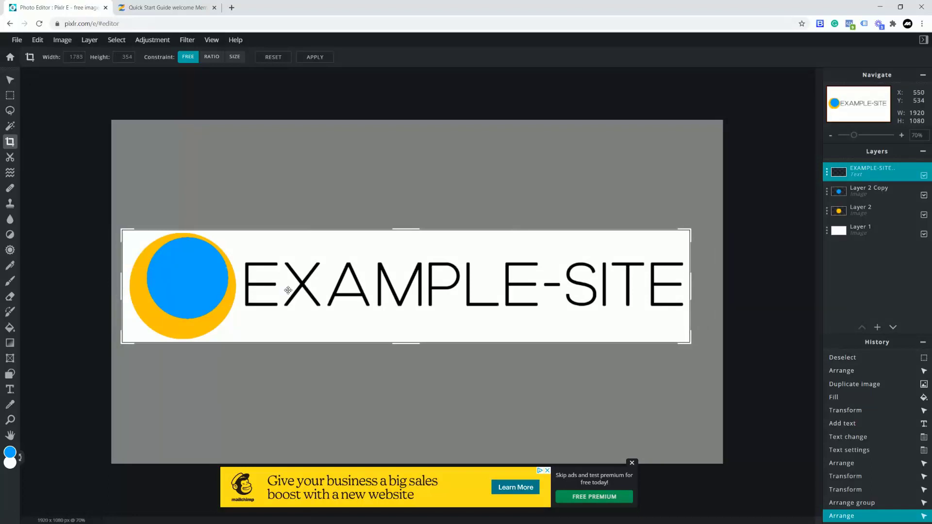
left_click(9, 80)
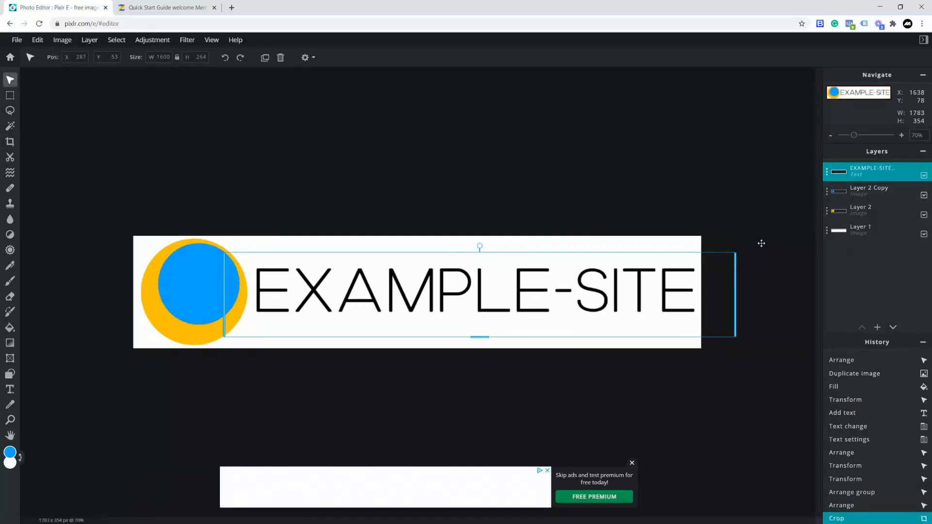
- Hide the white background Layer 1 so the logo is transparent
left_click(829, 235)
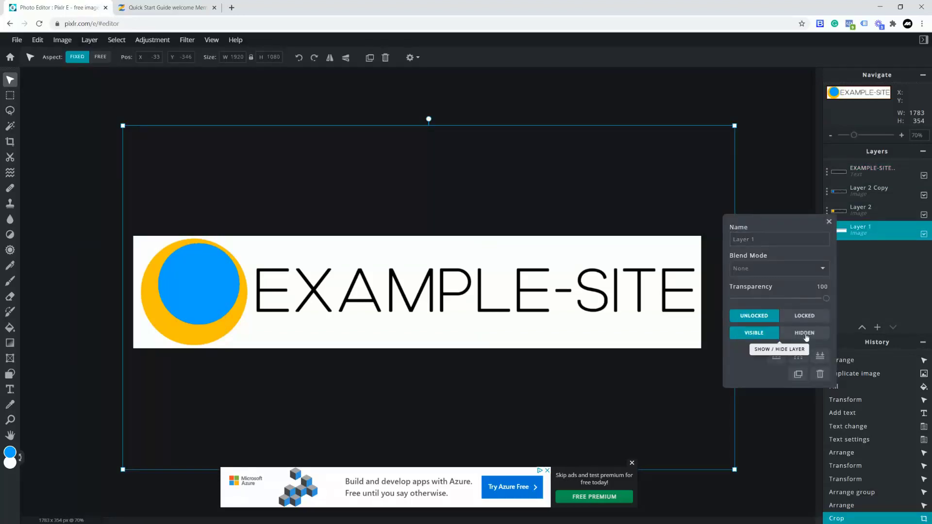
left_click(805, 334)
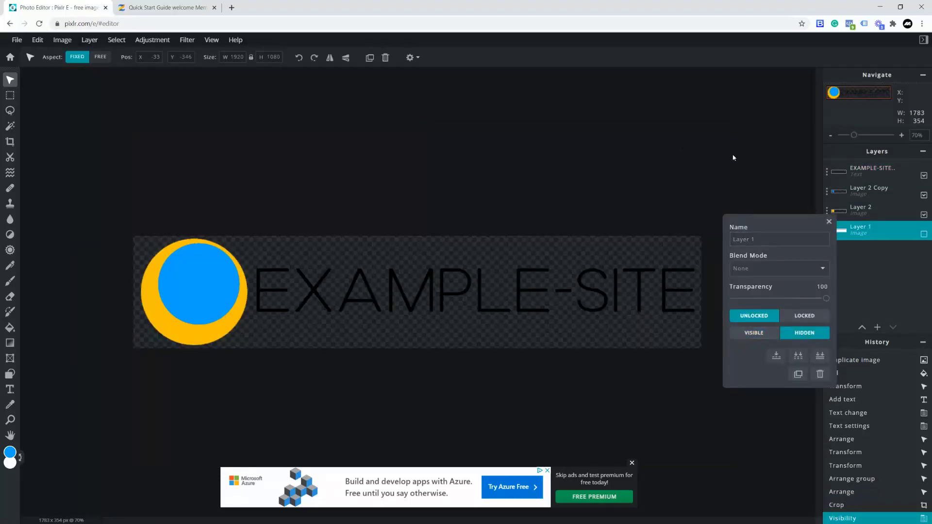
left_click(829, 222)
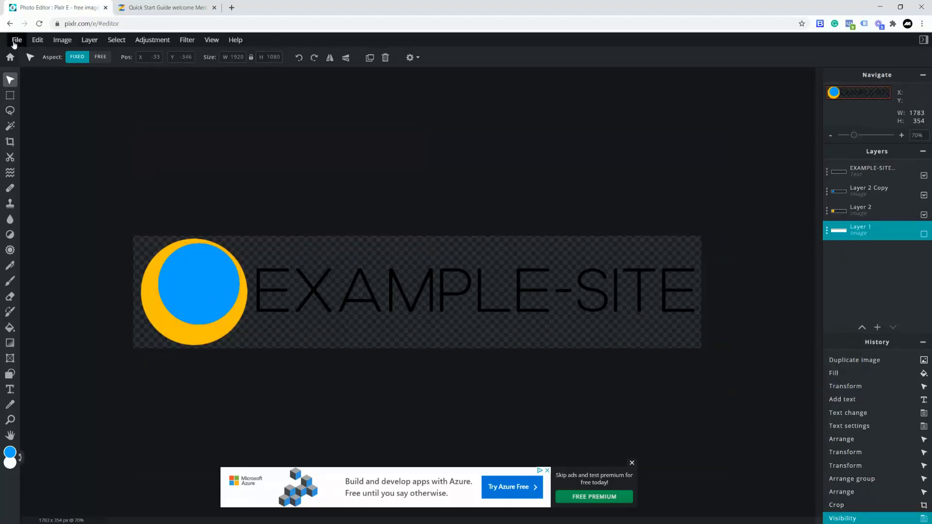
- Quick-export the whole image as the PNG file Logo.png and show the download in its folder
left_click(18, 44)
mouse_move(48, 134)
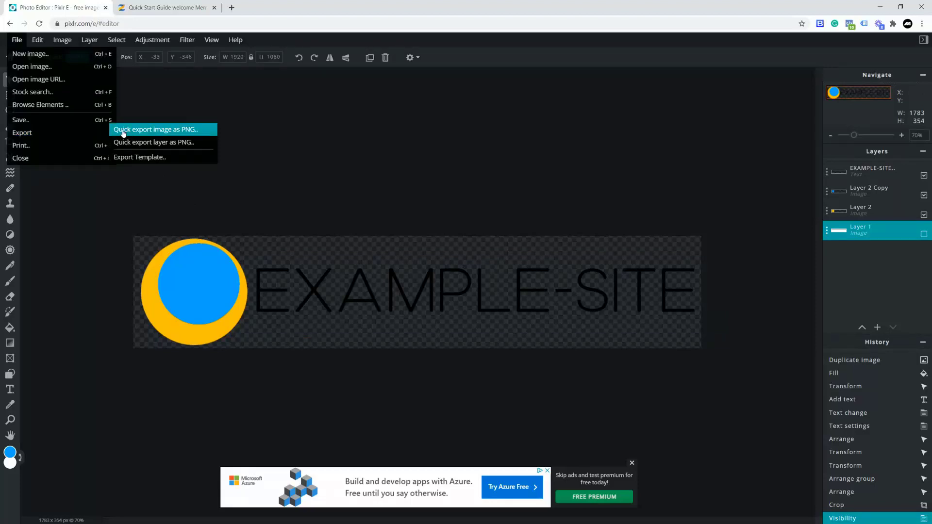
left_click(180, 131)
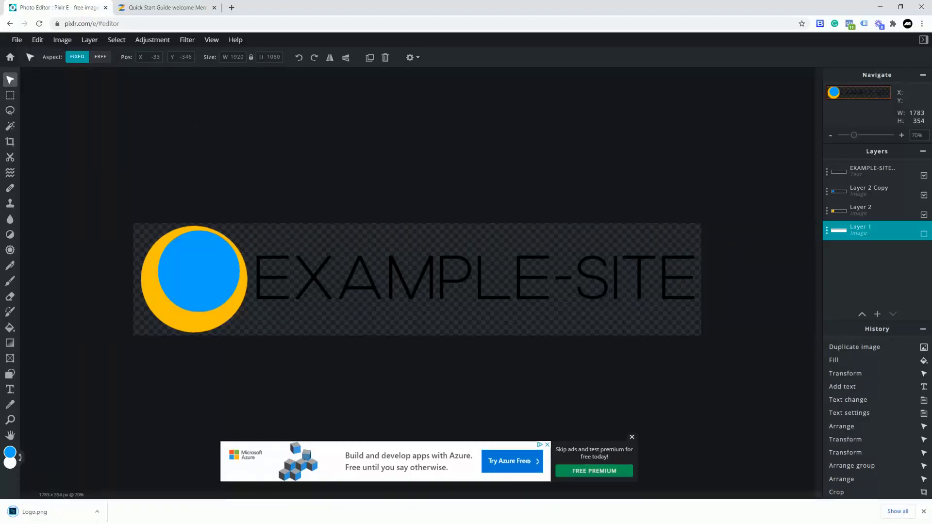
left_click(97, 513)
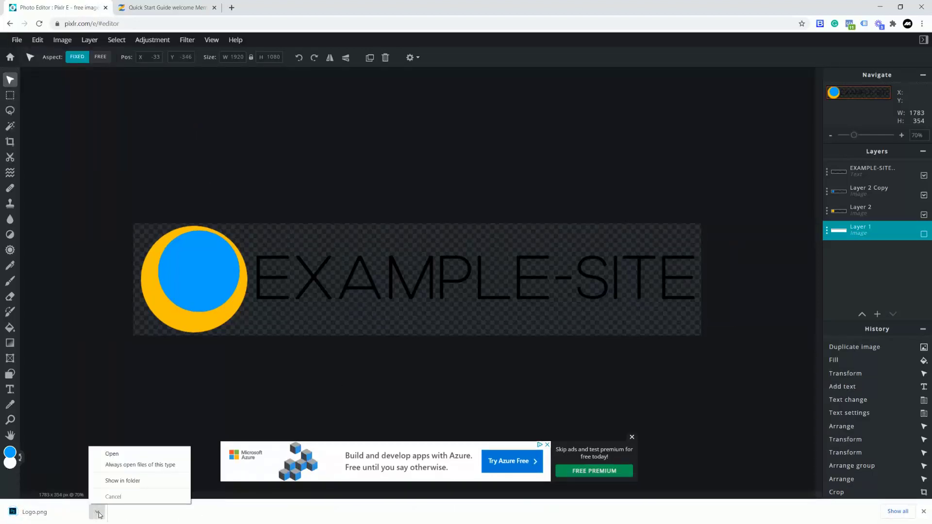
left_click(123, 483)
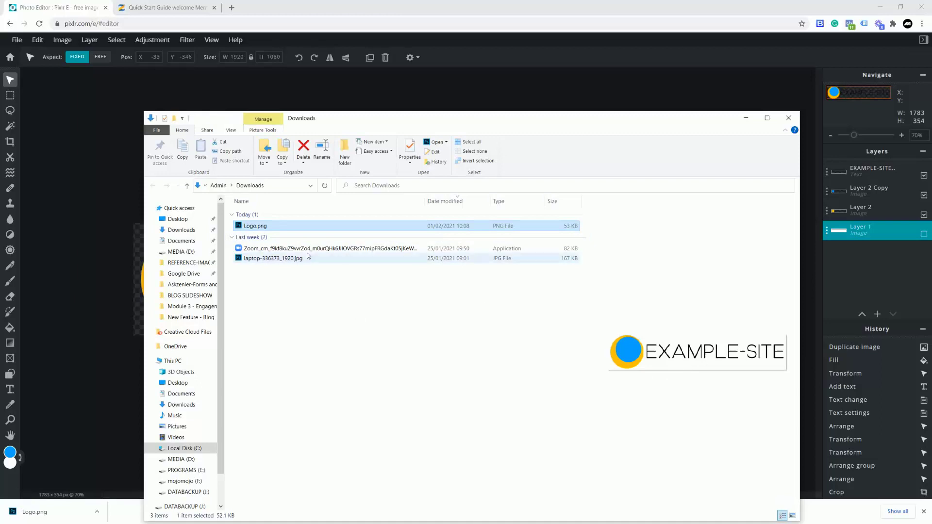
- Move Logo.png from Downloads to the Desktop and close the Explorer window
left_click_drag(254, 228, 178, 219)
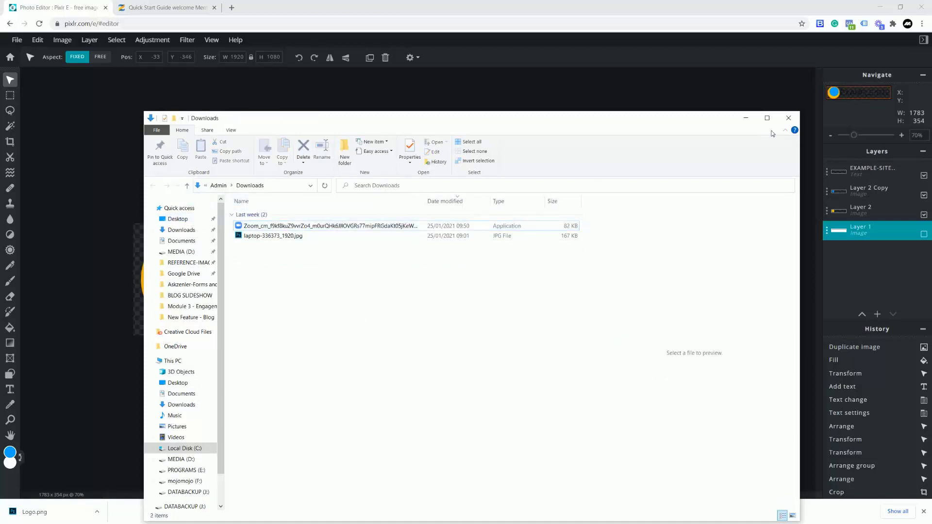
left_click(788, 118)
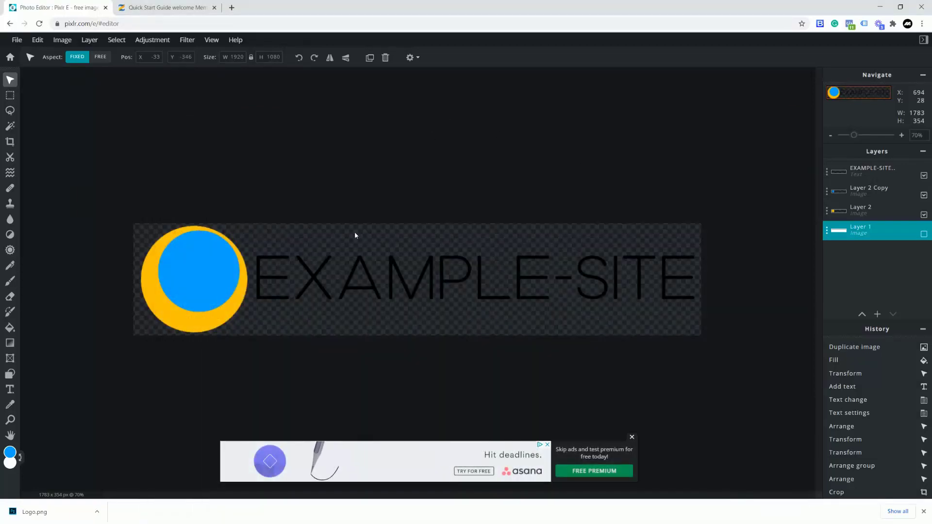
- Check the logo's image size is 1783 × 354 without resizing, then return to the Quick Start Guide site
left_click(62, 41)
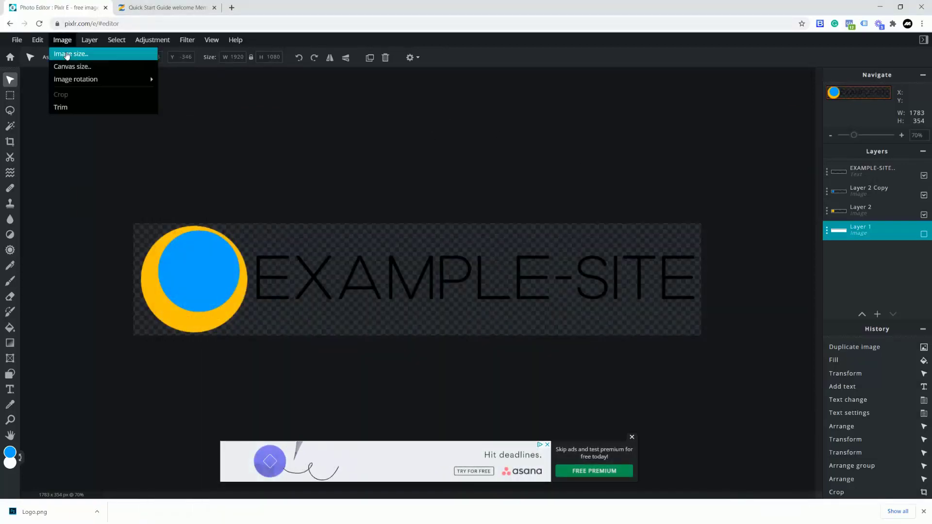
left_click(70, 54)
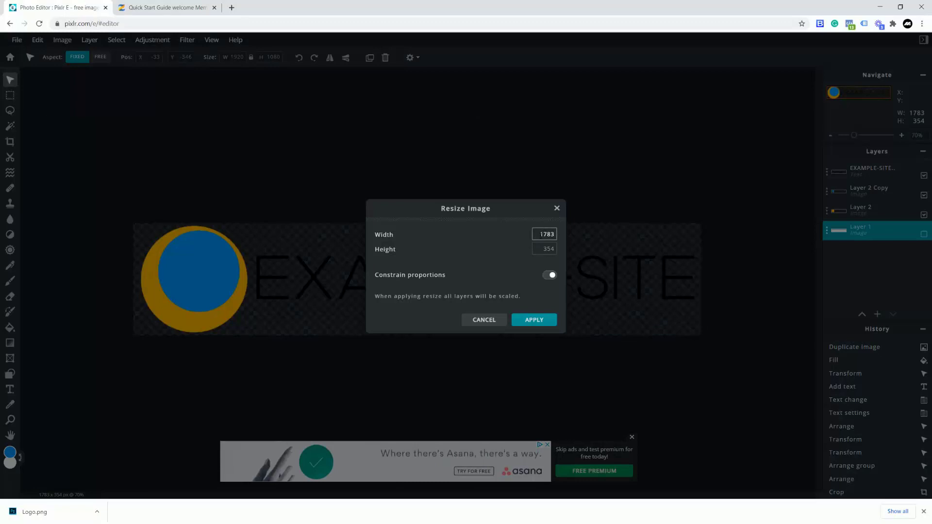
key("Tab")
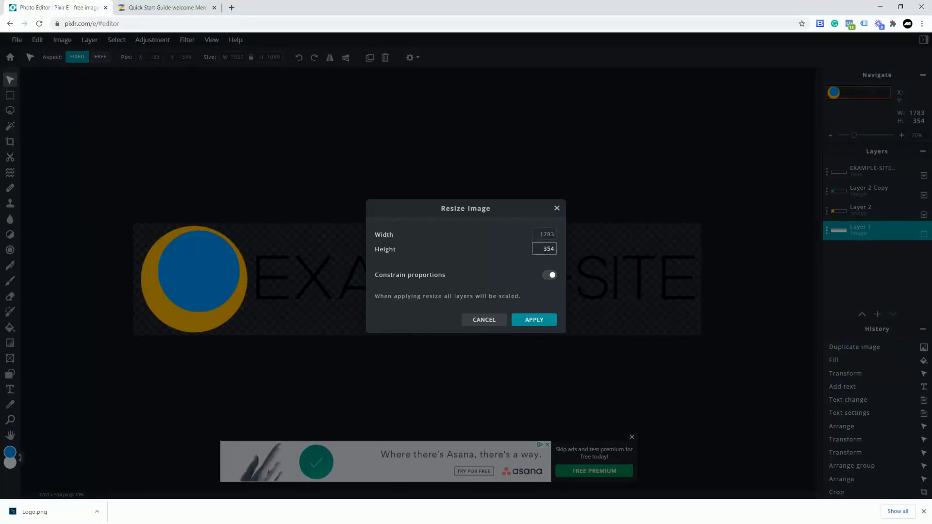
left_click(557, 208)
left_click(167, 8)
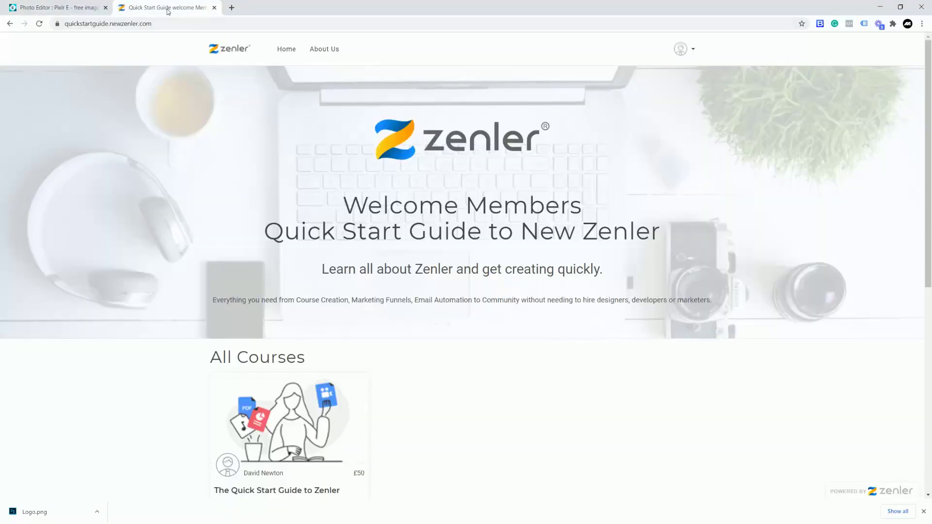
- Go to the admin area from the account menu, dismiss the upgrade offer, and open Site settings
left_click(692, 53)
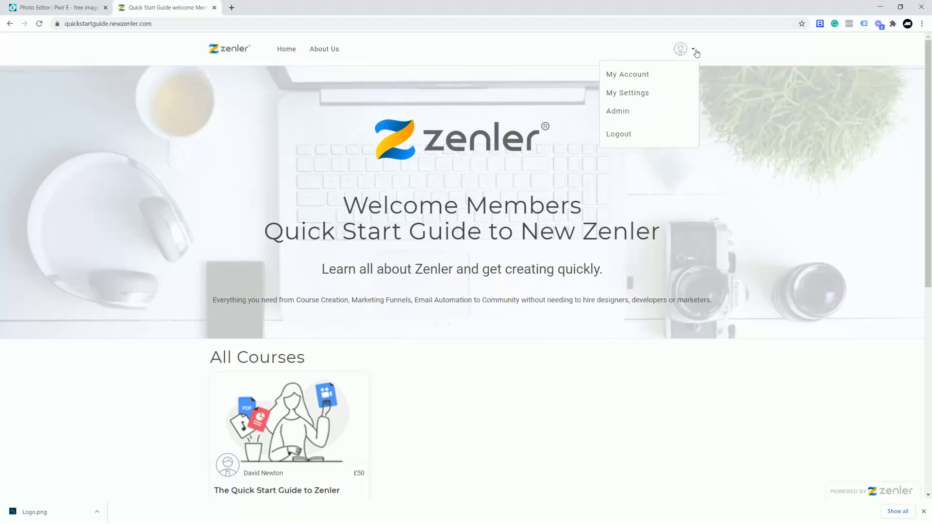
left_click(626, 115)
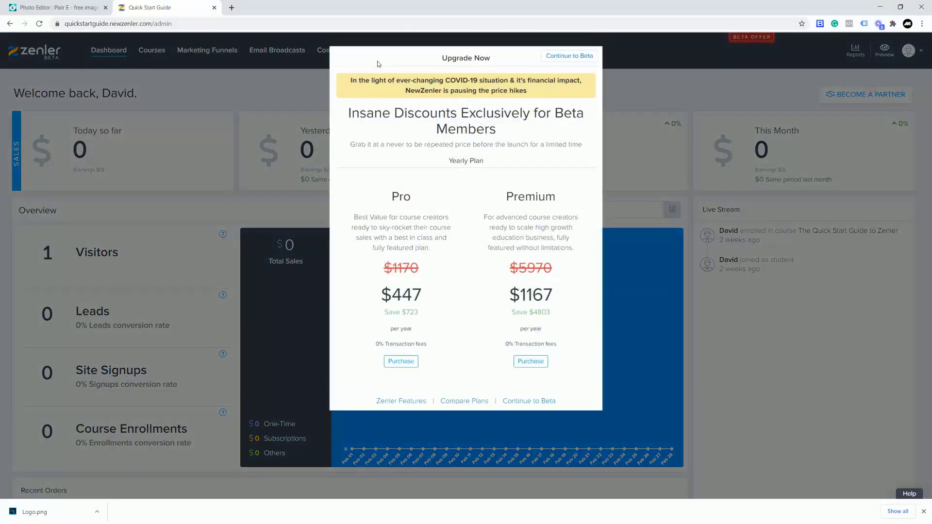
left_click(660, 103)
left_click(379, 51)
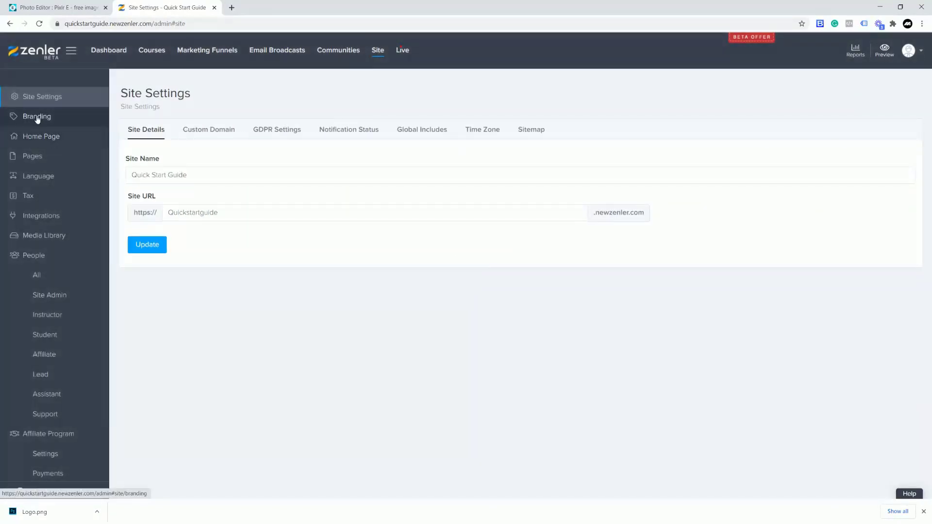
- Upload Logo.png from the Desktop as the site logo under Branding, then copy the site's web address
left_click(37, 118)
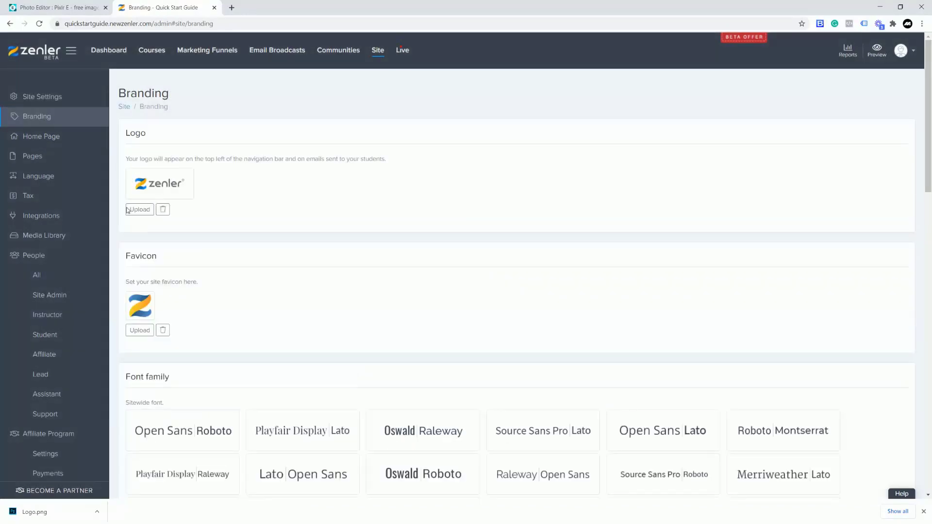
left_click(139, 209)
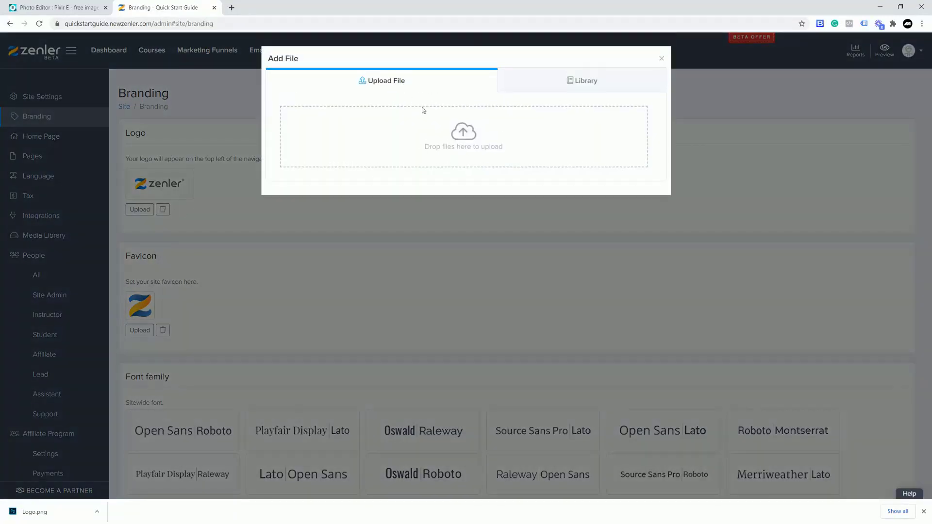
left_click(455, 158)
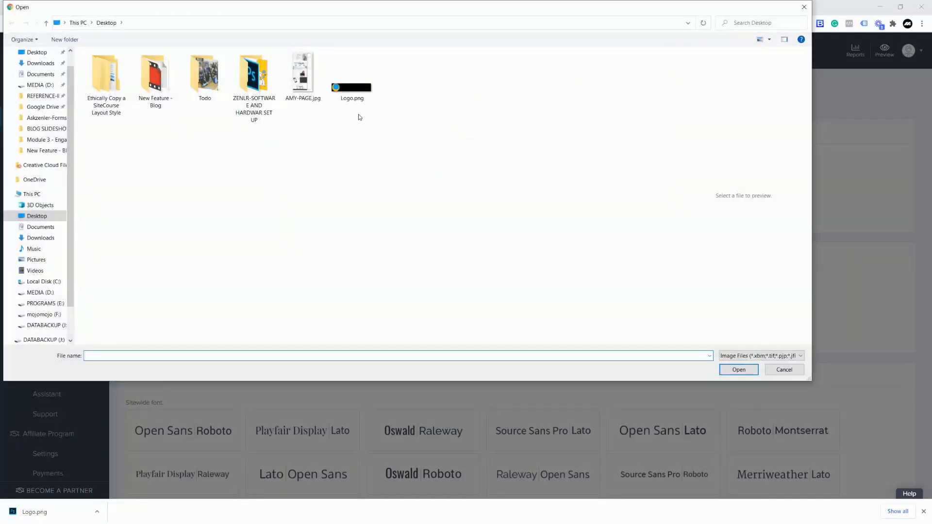
left_click(350, 90)
left_click(729, 370)
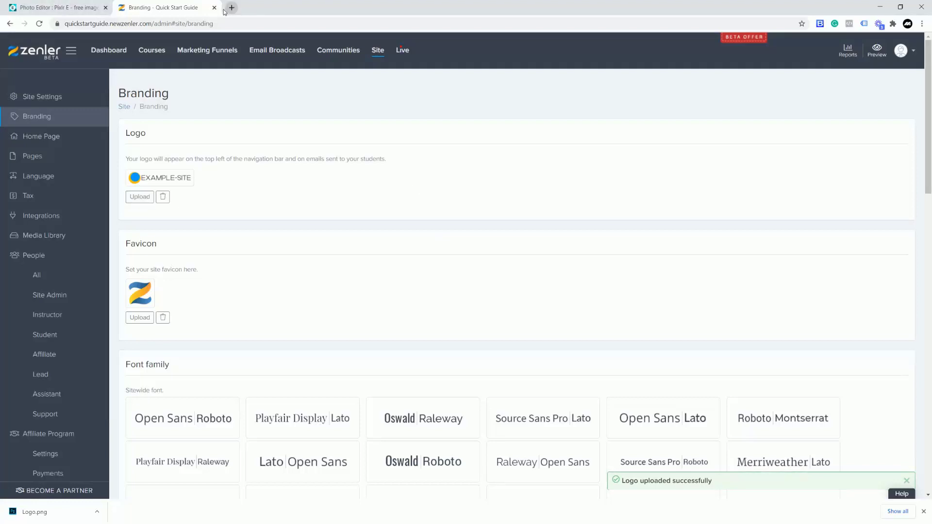
left_click_drag(152, 23, 62, 27)
key("ctrl+c")
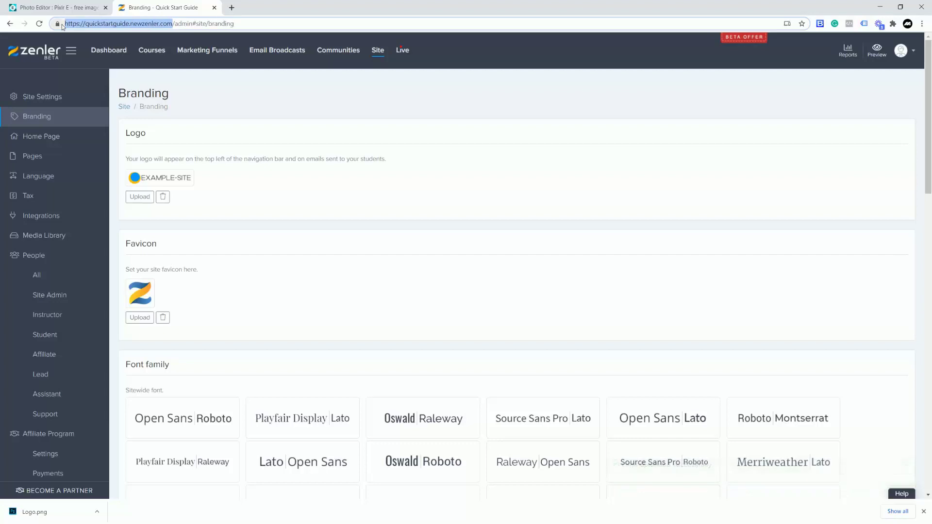
left_click(232, 8)
- Load the copied site address in the new tab to see the EXAMPLE-SITE logo, then return to Branding
key("ctrl+v")
key("Return")
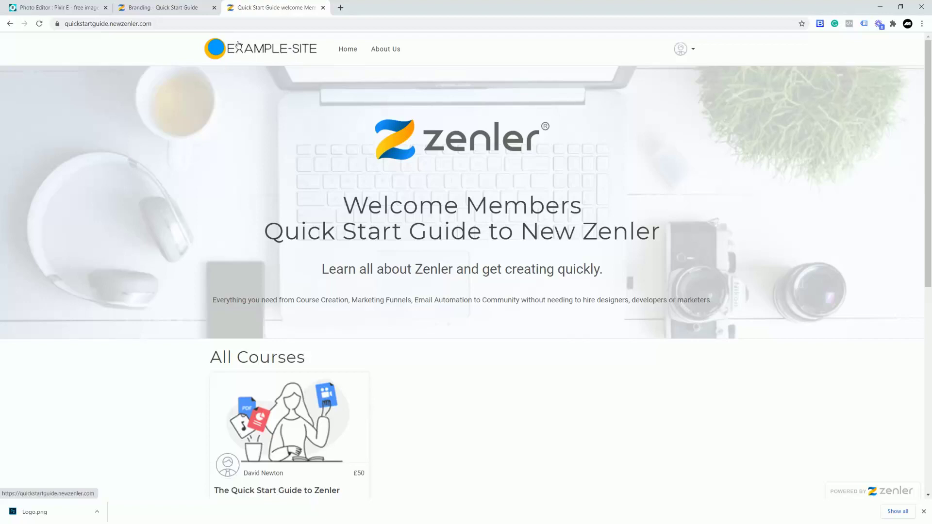
left_click(137, 8)
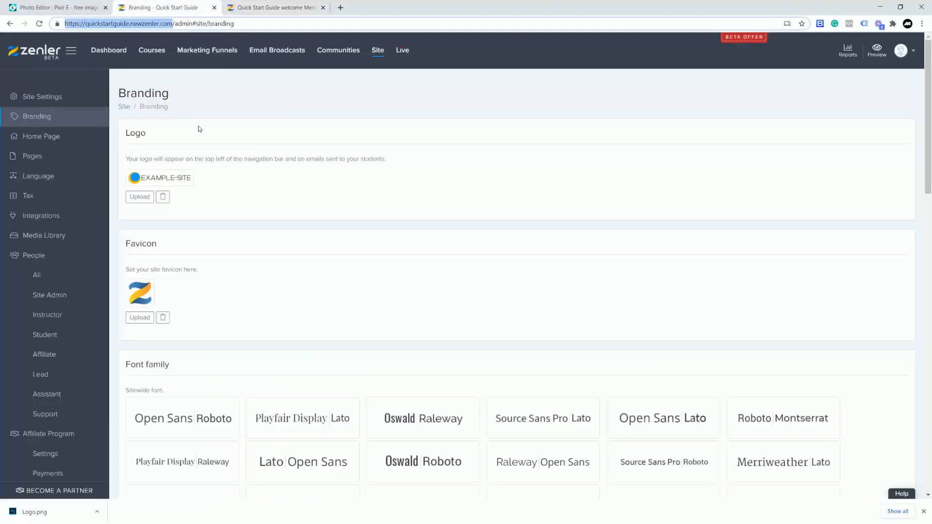
left_click(38, 153)
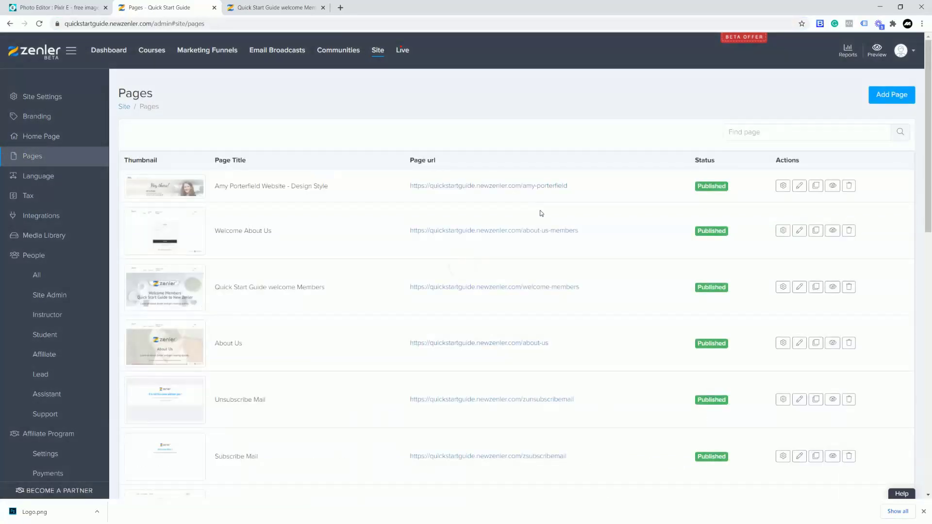
- Open the Quick Start Guide page from the Pages list in the page editor
left_click(800, 186)
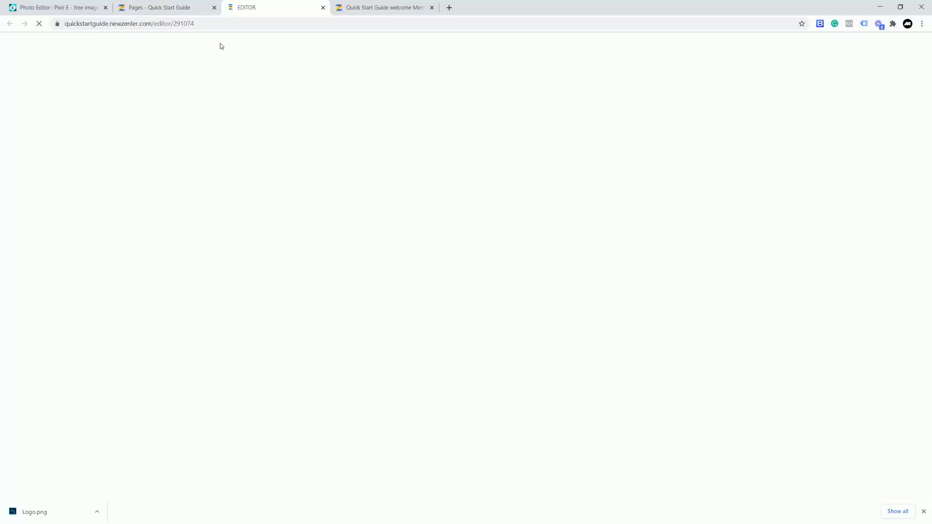
left_click(176, 8)
scroll(272, 249, "down", 15)
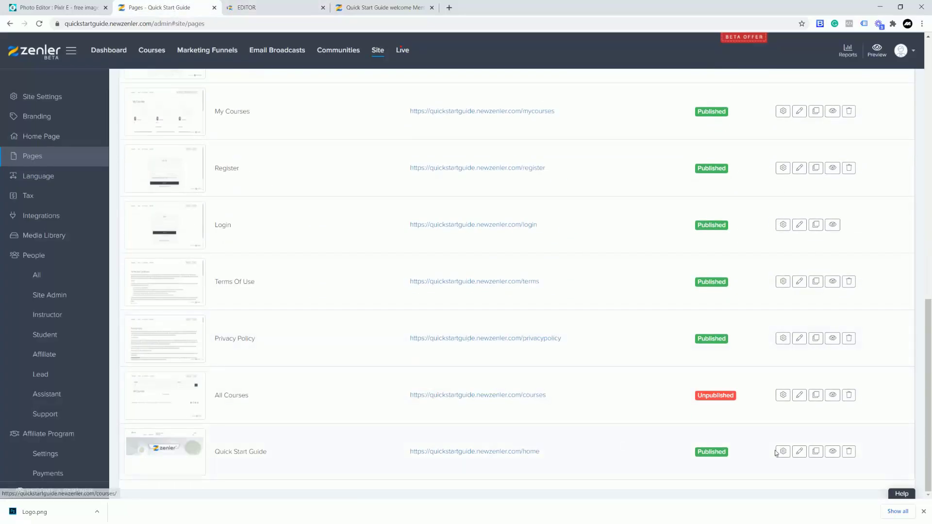
left_click(799, 452)
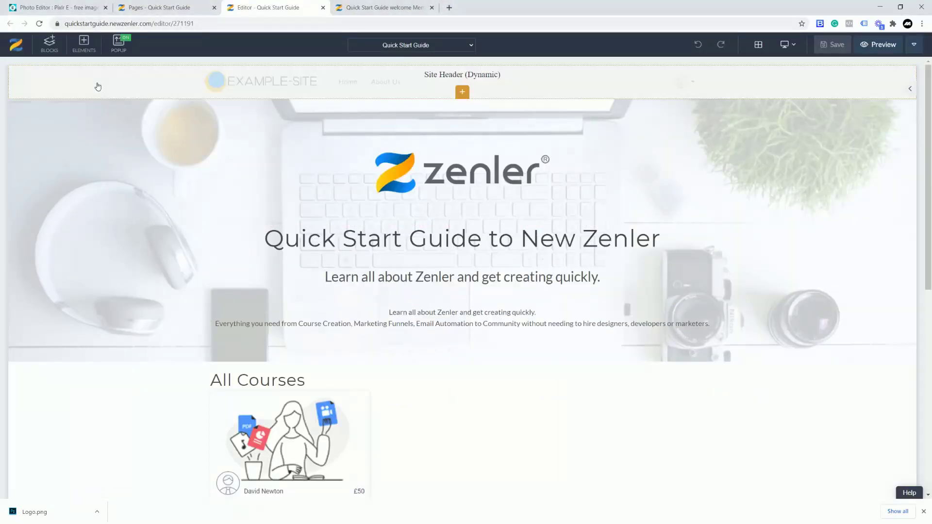
- Set the site header background colour to red (#f12020), then go back to Pixlr E
left_click(15, 72)
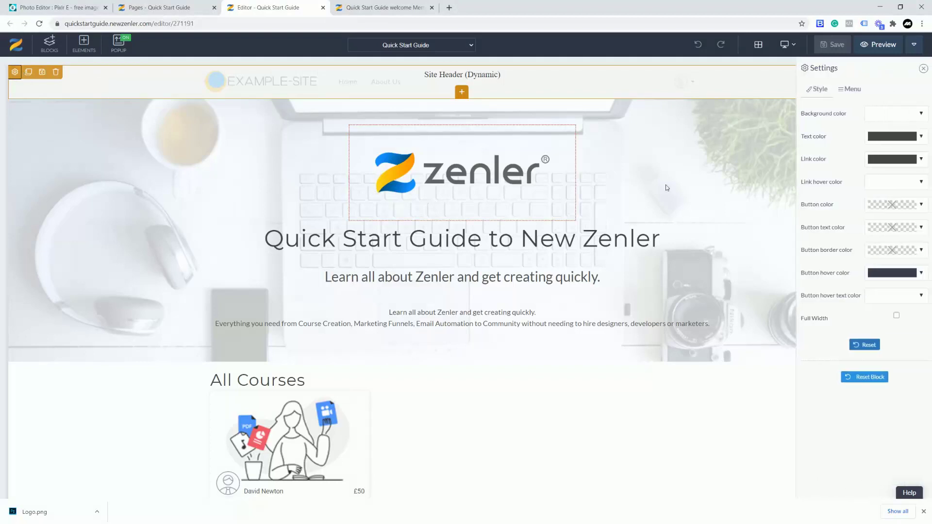
left_click(922, 114)
left_click_drag(871, 142, 903, 135)
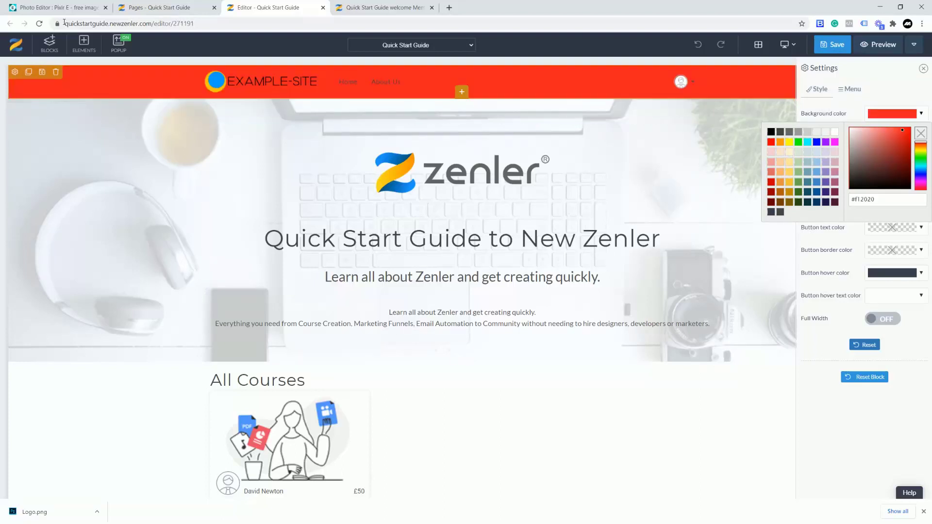
left_click(58, 8)
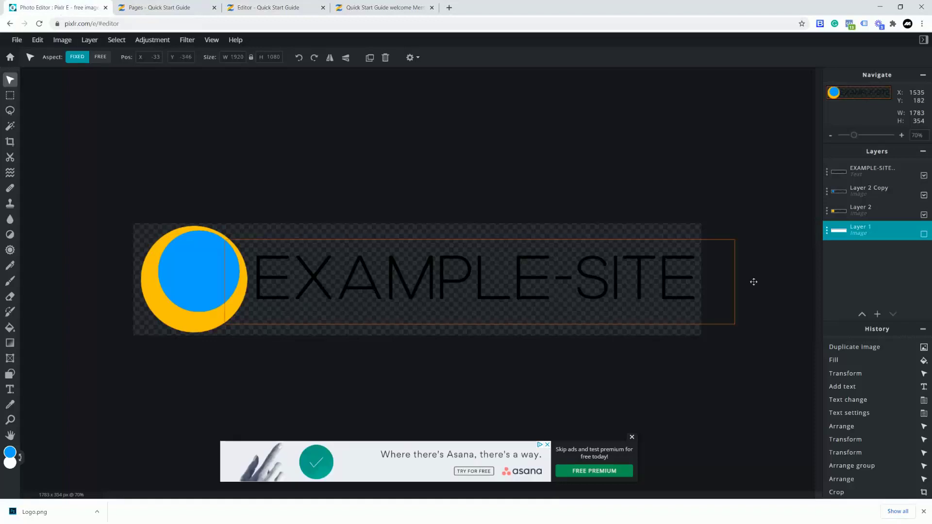
- Make the white background Layer 1 visible again behind the logo
left_click(826, 232)
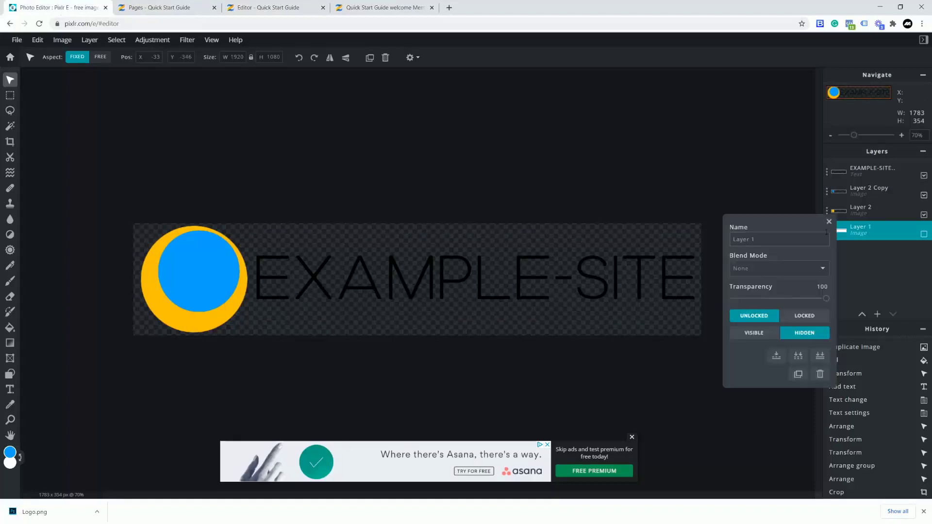
left_click(755, 334)
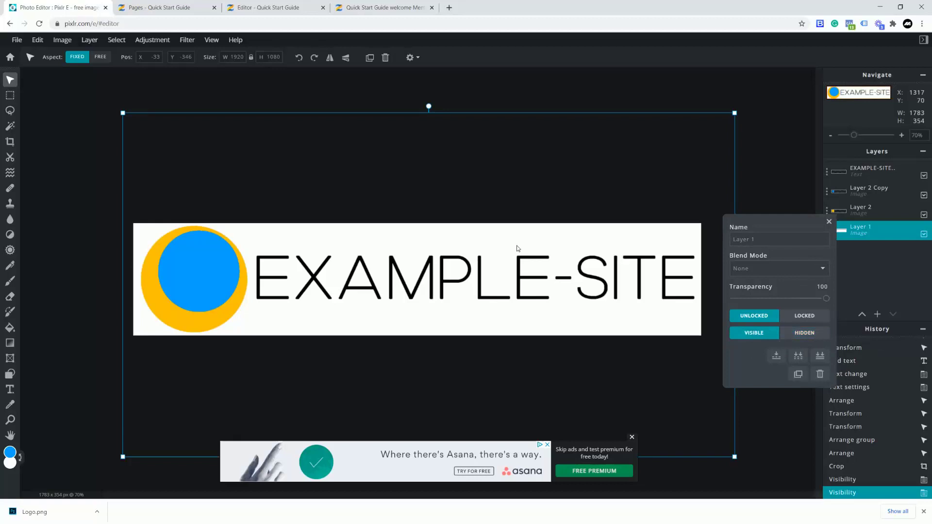